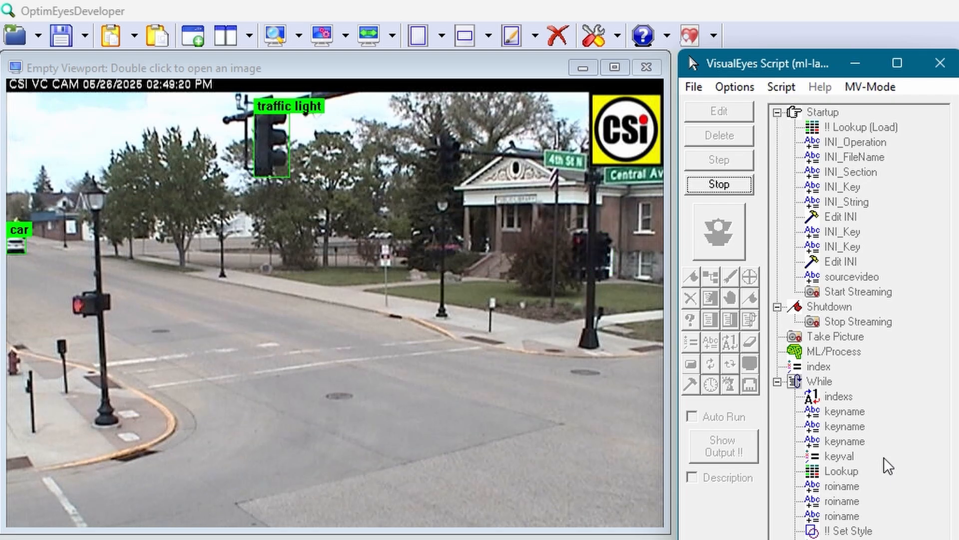
Step: Stop the running script and load the label file through the Lookup (Load) entry under Startup
left_click(712, 189)
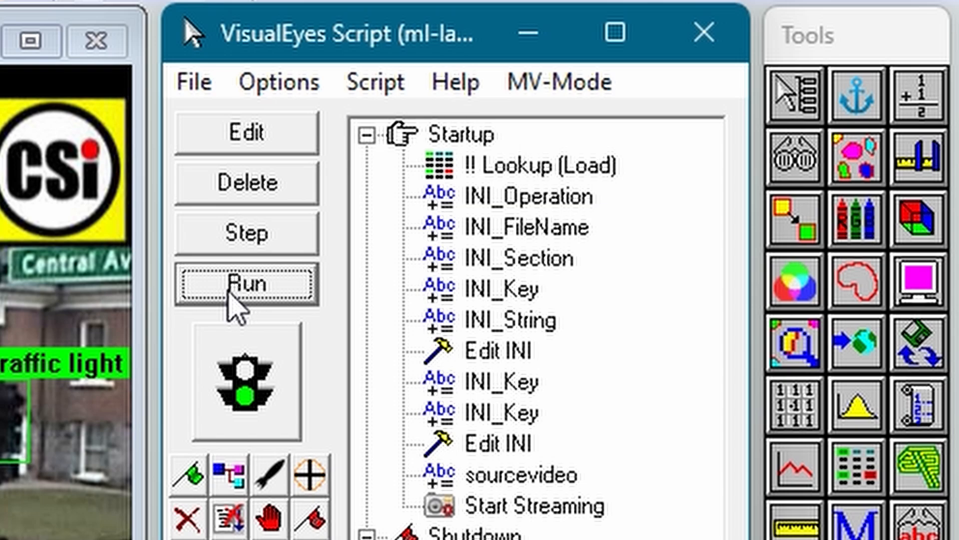
left_click(538, 175)
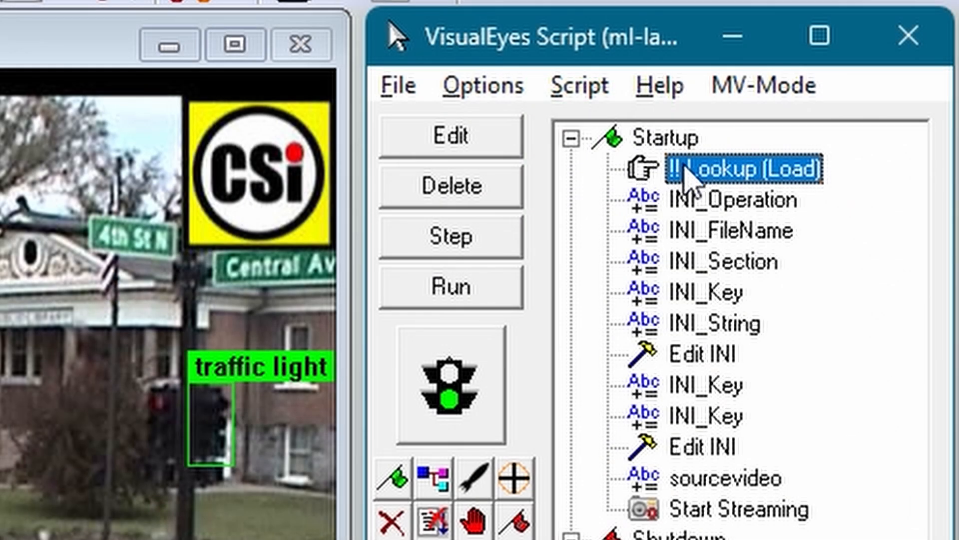
double_click(688, 173)
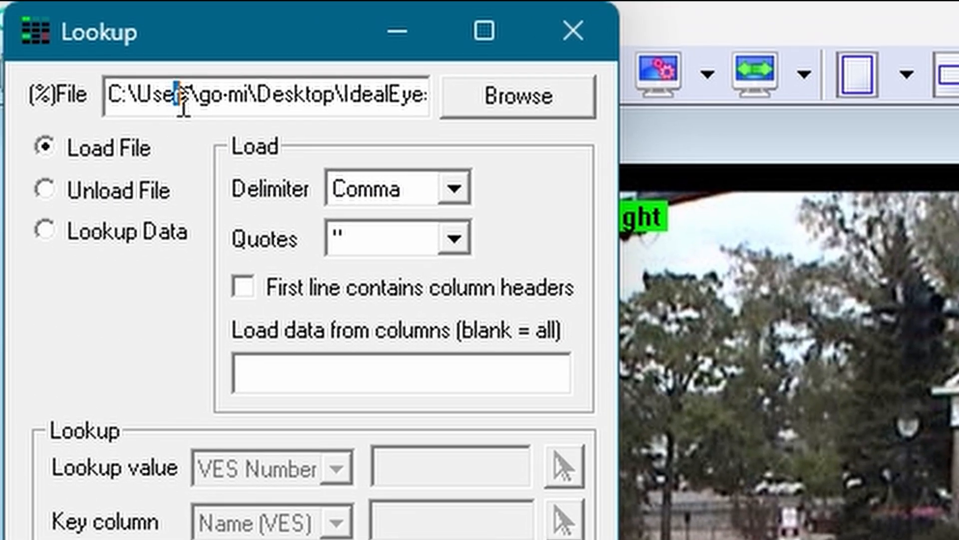
left_click_drag(183, 100, 495, 118)
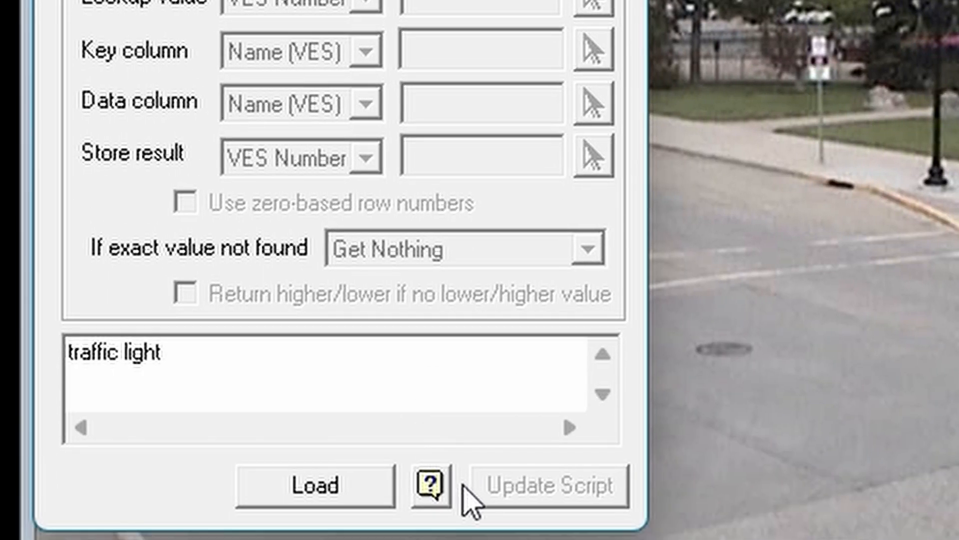
left_click(385, 497)
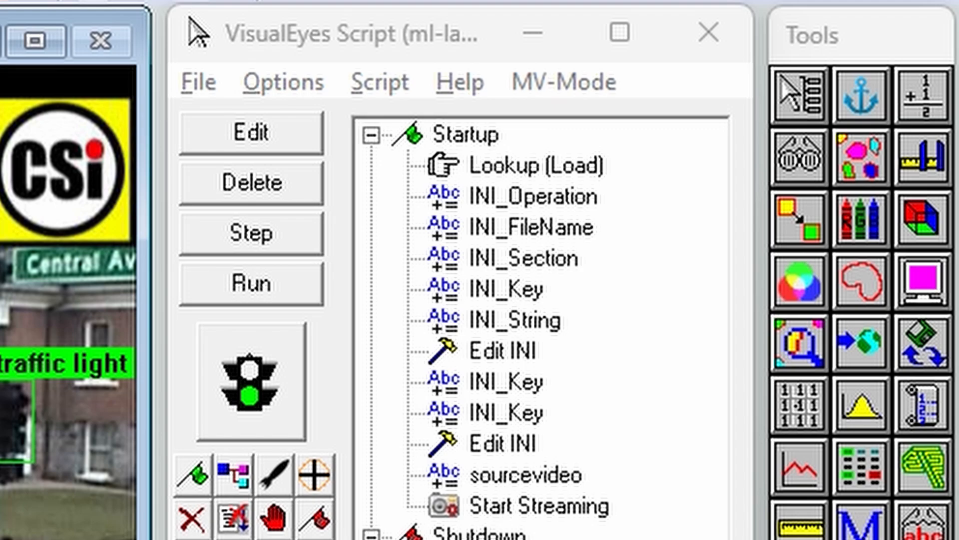
Step: Examine in ml-labeled.ini how the UseSource value relates to the numbered name and video address entries for Source2
left_click(519, 199)
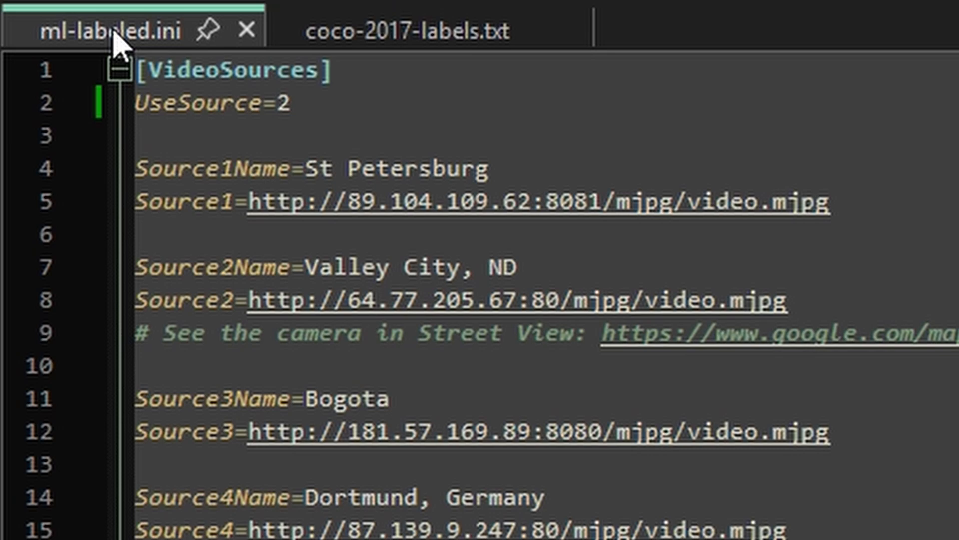
left_click(553, 259)
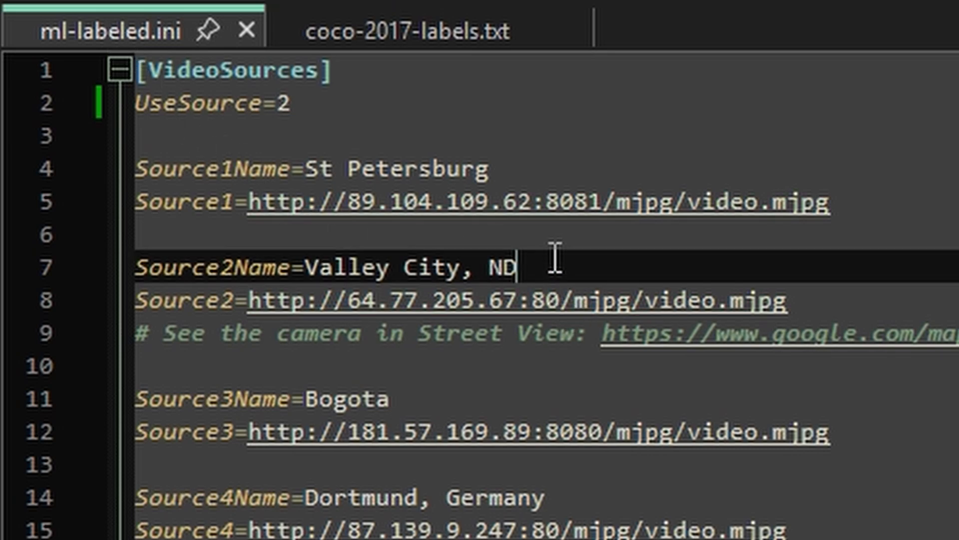
left_click_drag(799, 302, 250, 312)
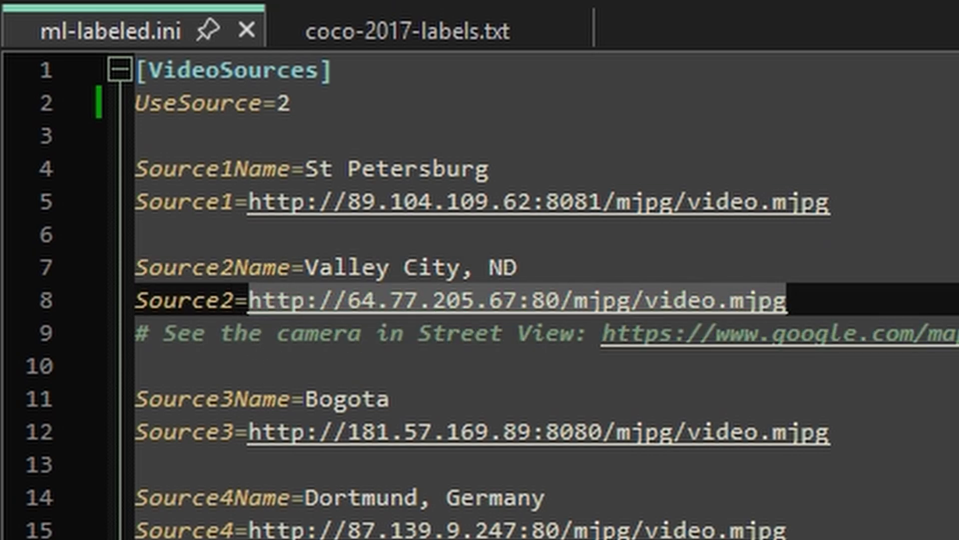
left_click(862, 278)
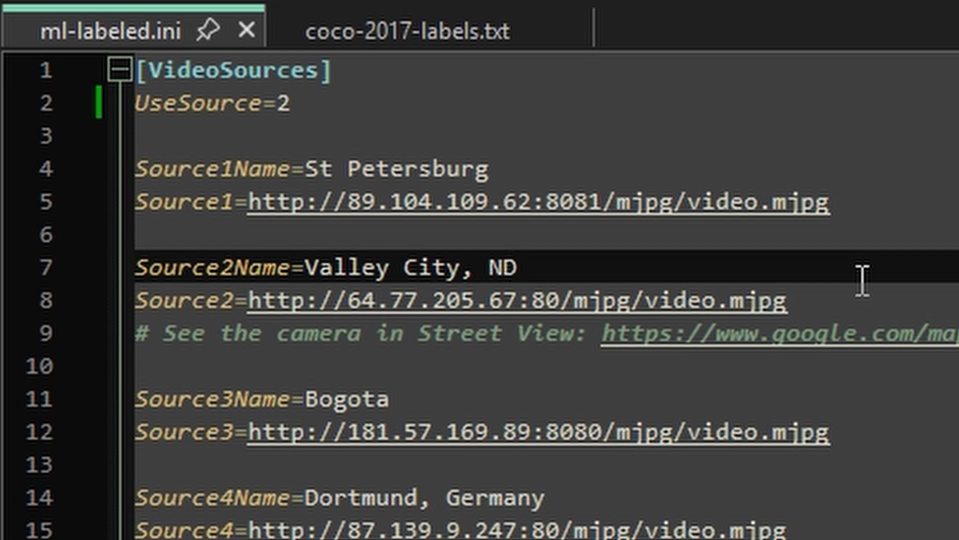
left_click(341, 105)
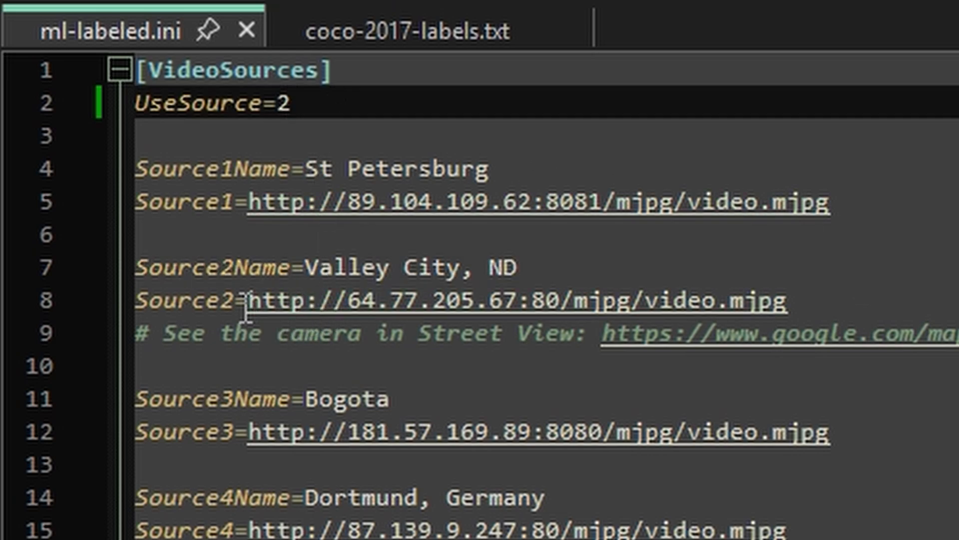
left_click(222, 270)
left_click_drag(230, 275, 237, 278)
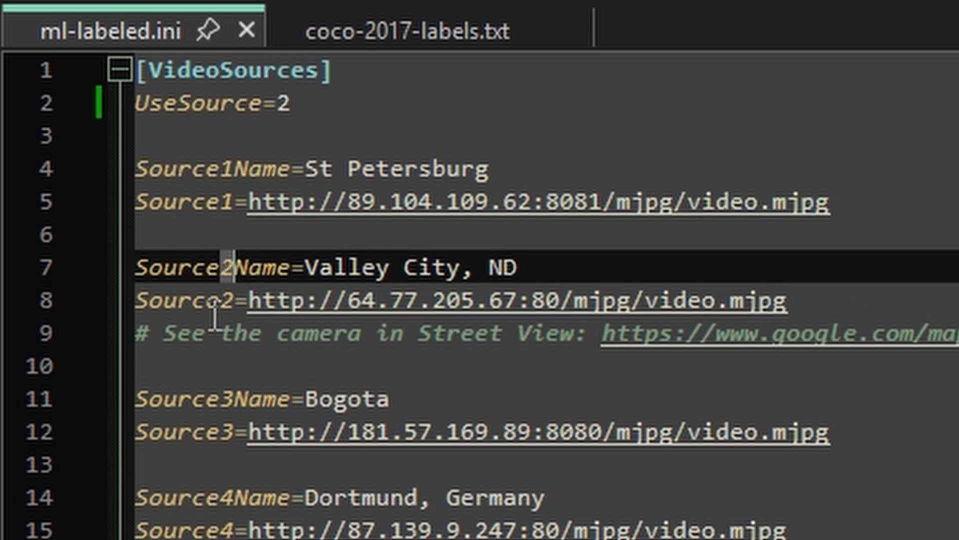
left_click_drag(217, 313, 233, 315)
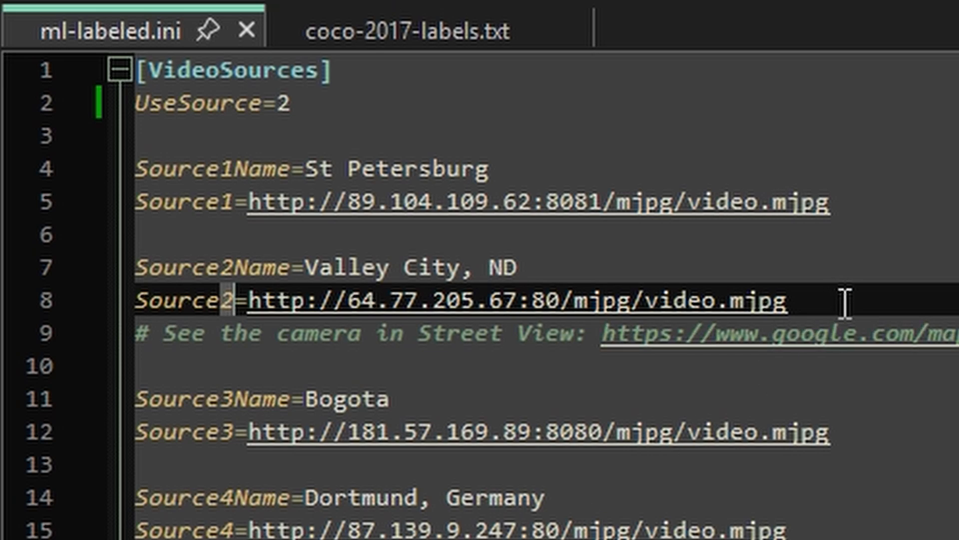
left_click(882, 298)
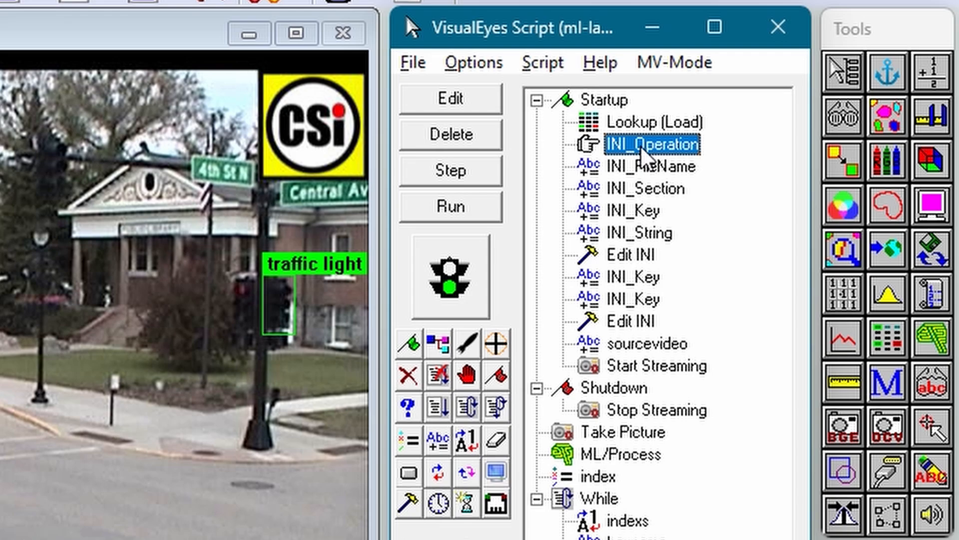
Step: Review the INI_Operation string assignment and the ini file path assigned to INI_FileName in the Startup section
double_click(644, 145)
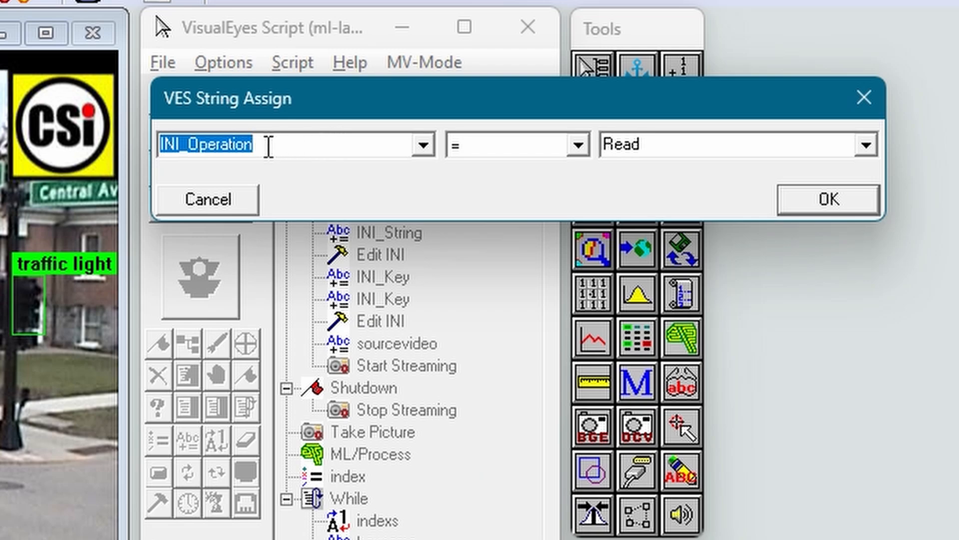
left_click(244, 144)
left_click(659, 150)
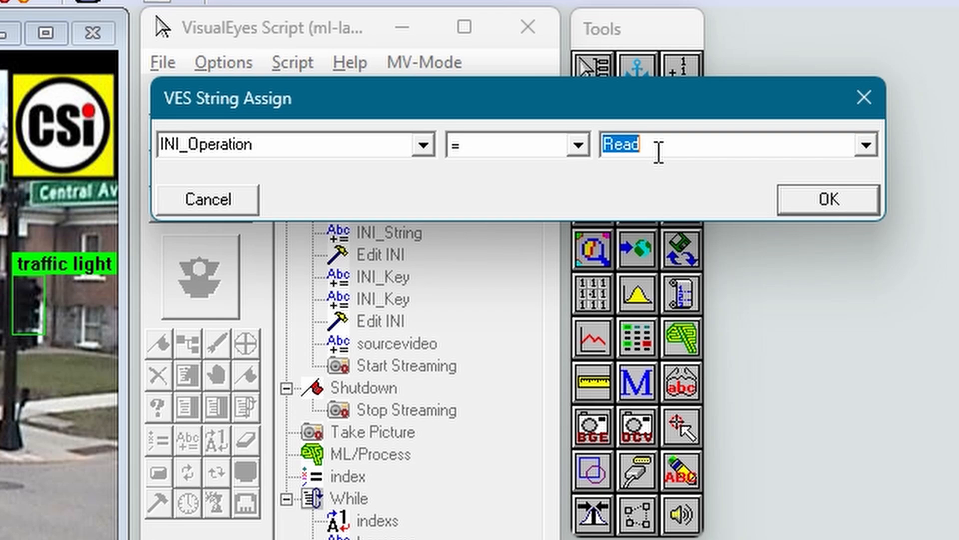
left_click(869, 96)
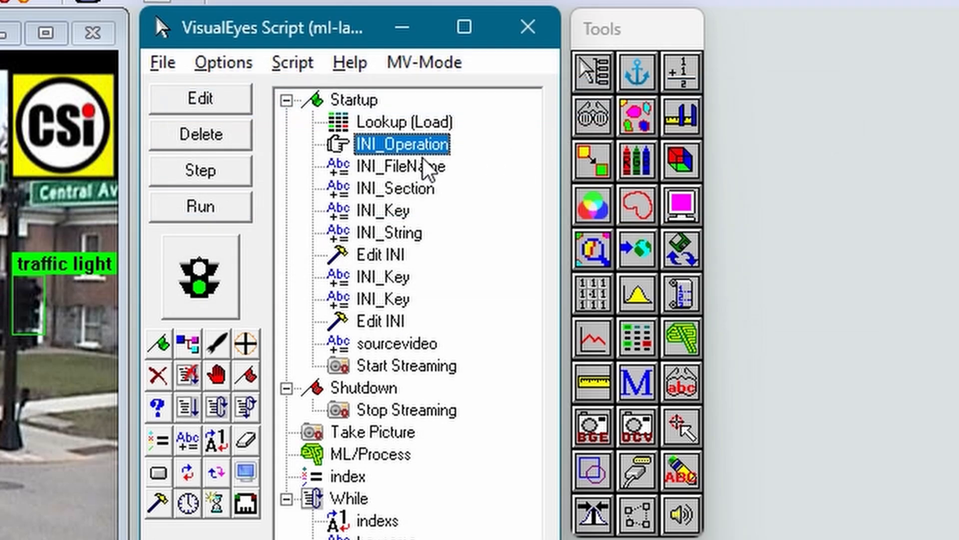
left_click(391, 170)
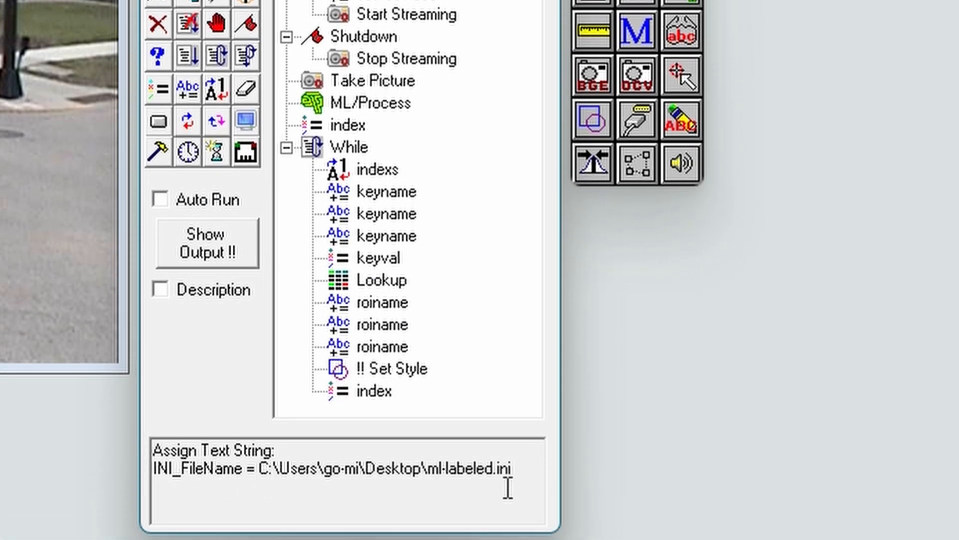
left_click_drag(511, 472, 453, 460)
left_click_drag(453, 460, 426, 459)
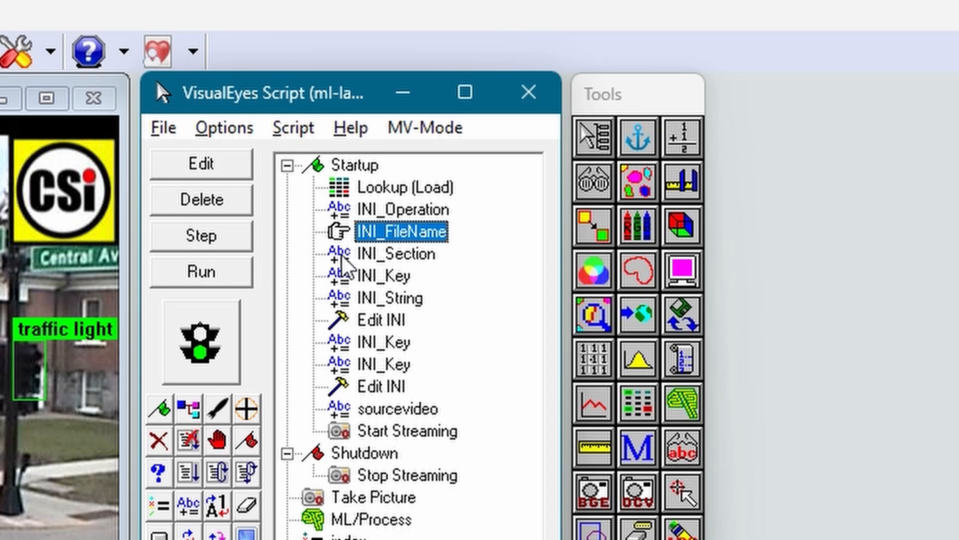
Step: Inspect the INI_Section, first INI_Key and INI_String assignments in the Startup section, leaving them without edits
double_click(336, 254)
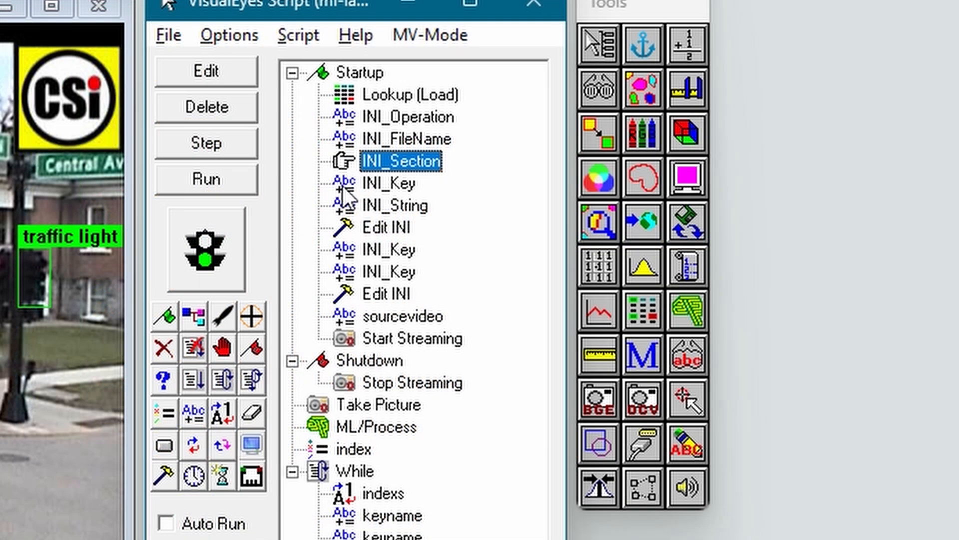
left_click(342, 184)
double_click(343, 184)
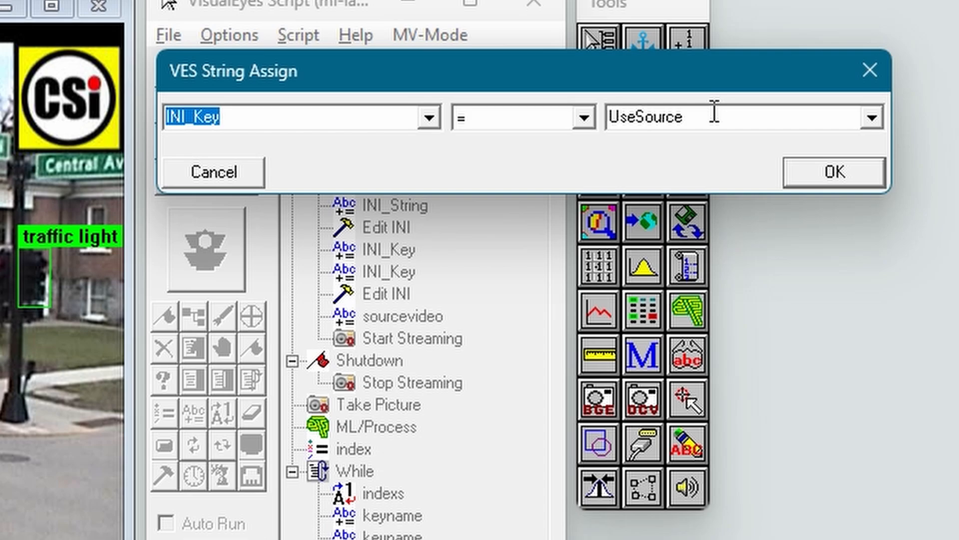
left_click(870, 70)
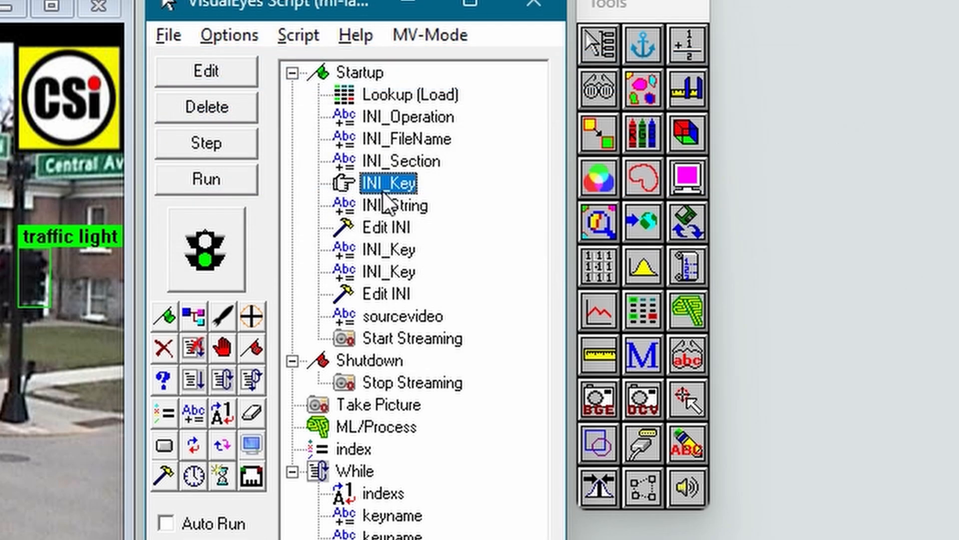
double_click(392, 206)
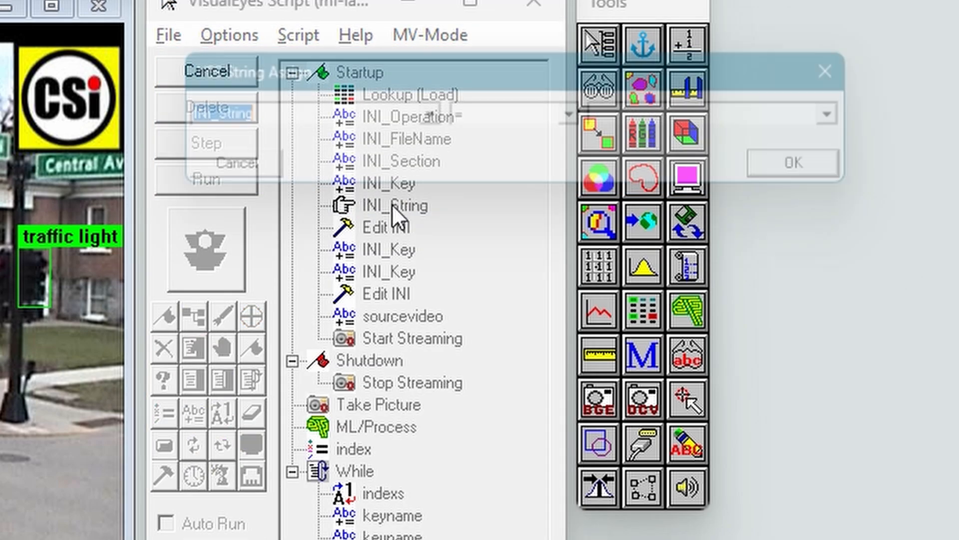
left_click(250, 118)
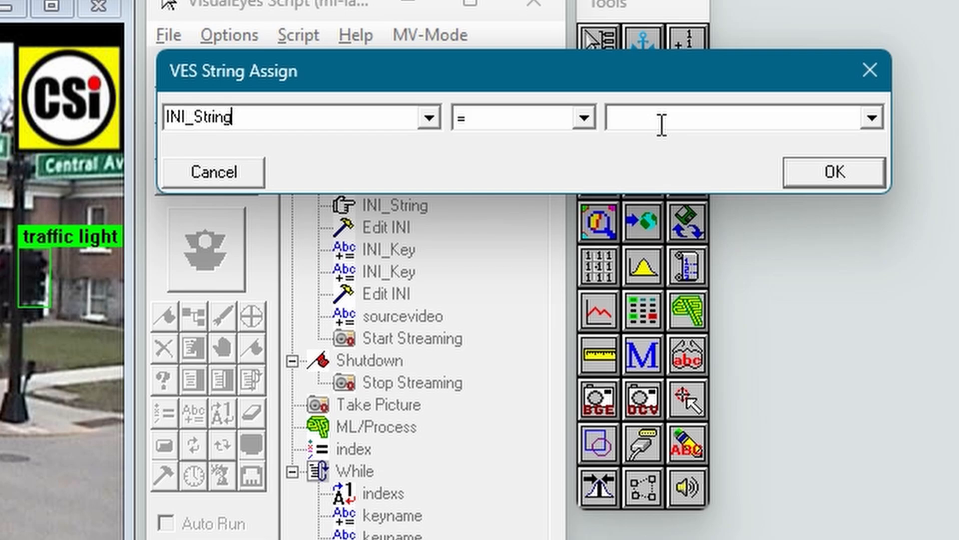
left_click(872, 69)
Step: Inspect the first Edit INI entry and the available script functions, then cancel without changing it
left_click(378, 226)
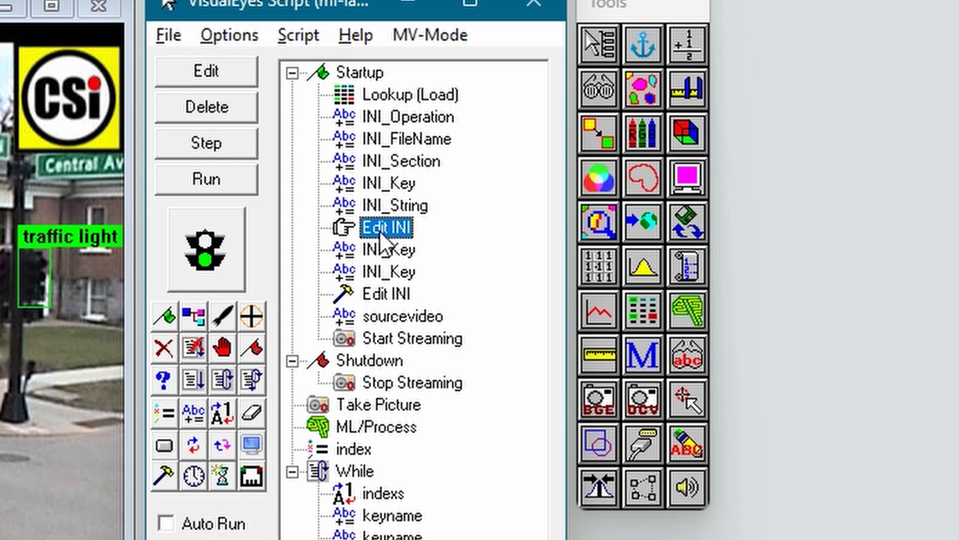
double_click(379, 229)
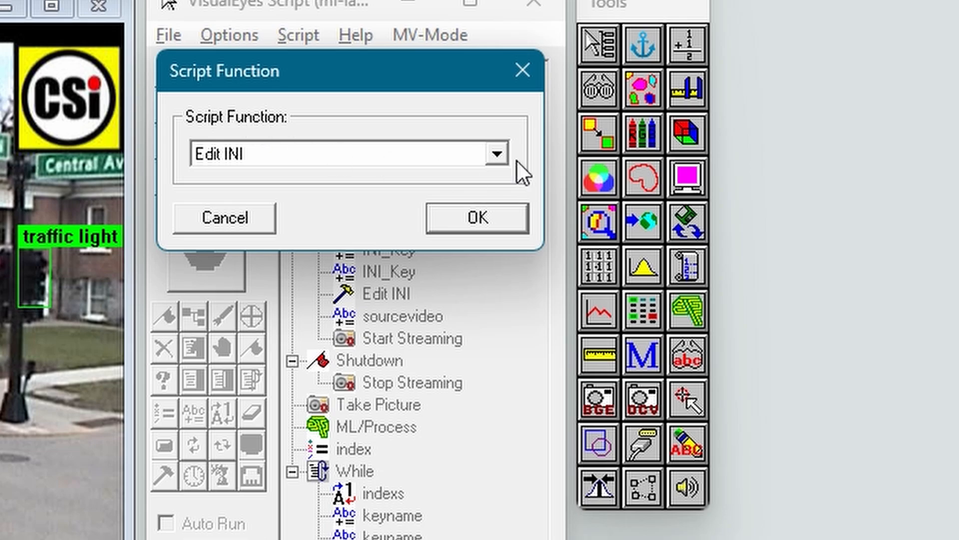
left_click(499, 154)
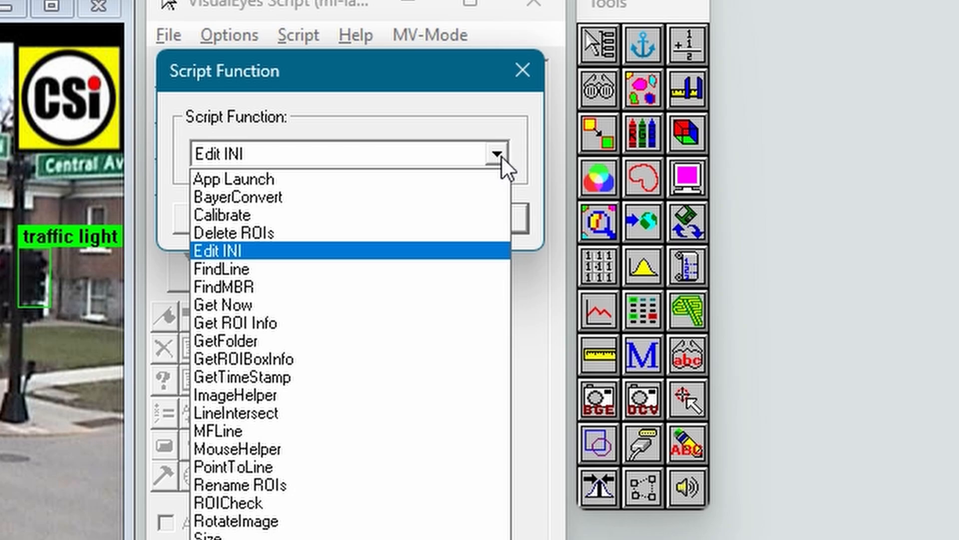
left_click(235, 251)
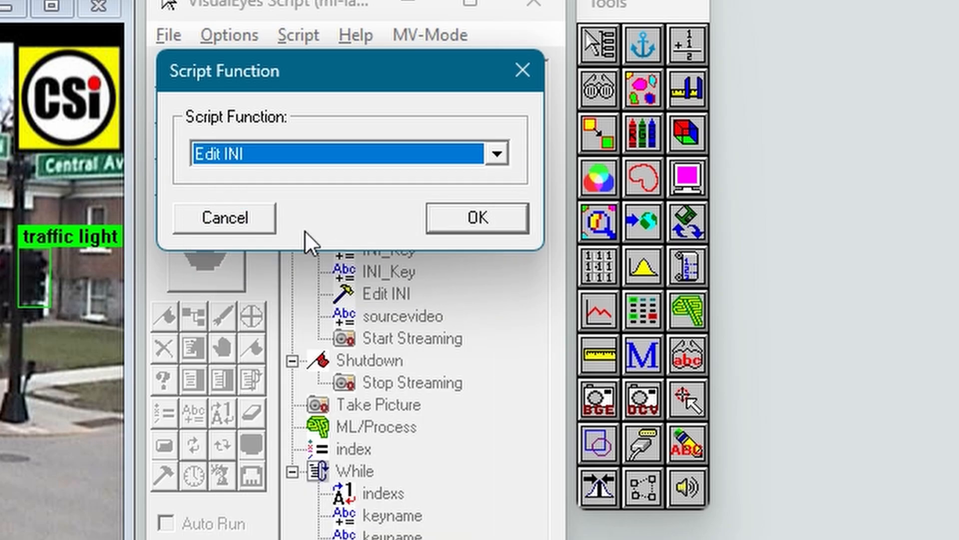
left_click(235, 222)
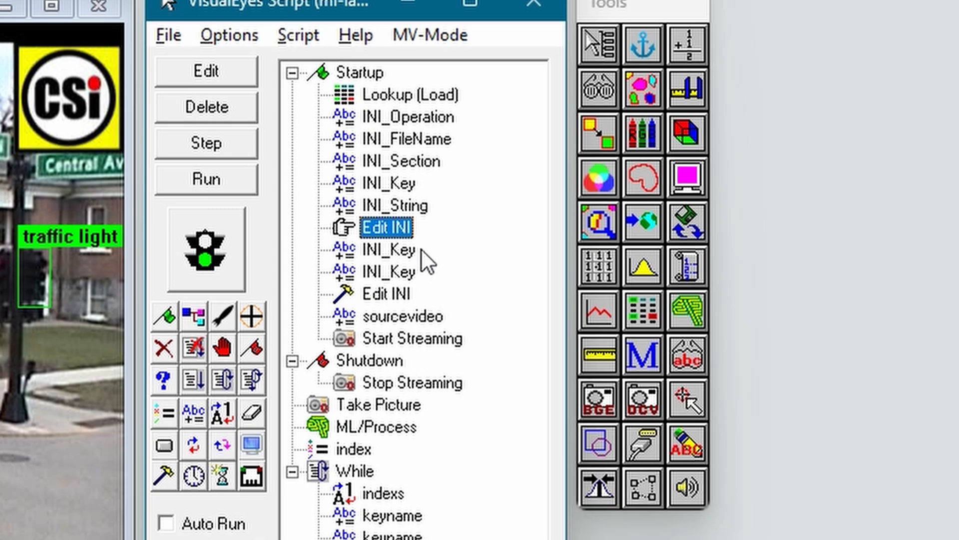
Step: Review INI_String, the two INI_Key assignments after the first Edit INI entry, and the second Edit INI entry
left_click(394, 205)
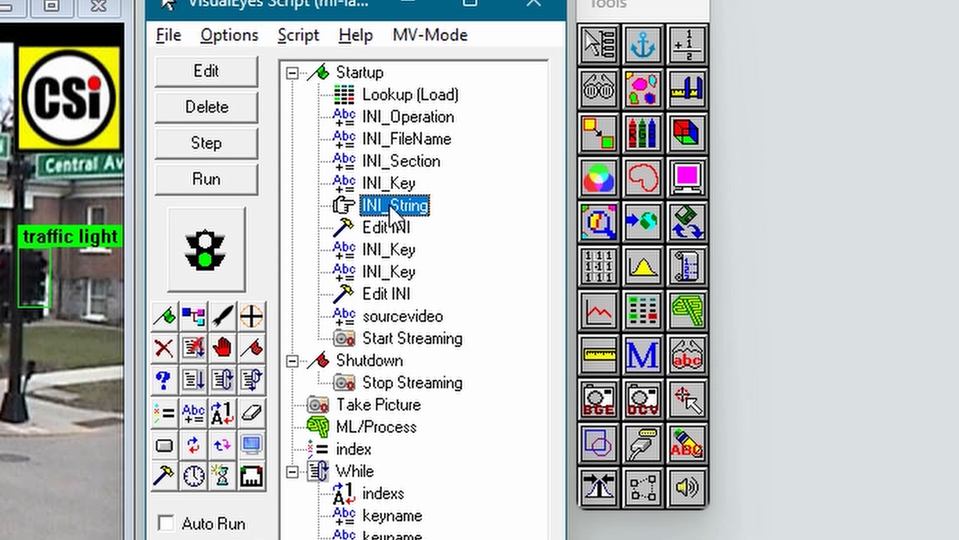
double_click(389, 249)
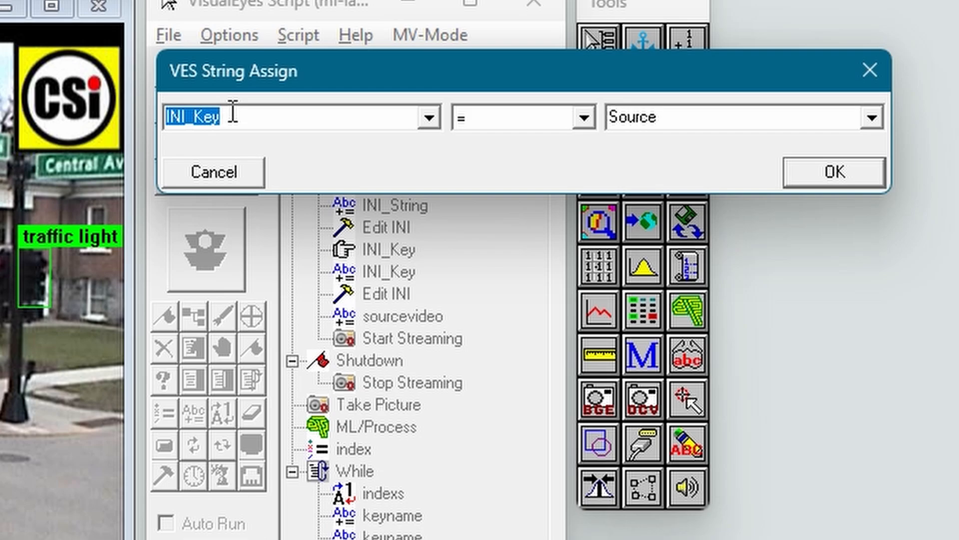
double_click(670, 119)
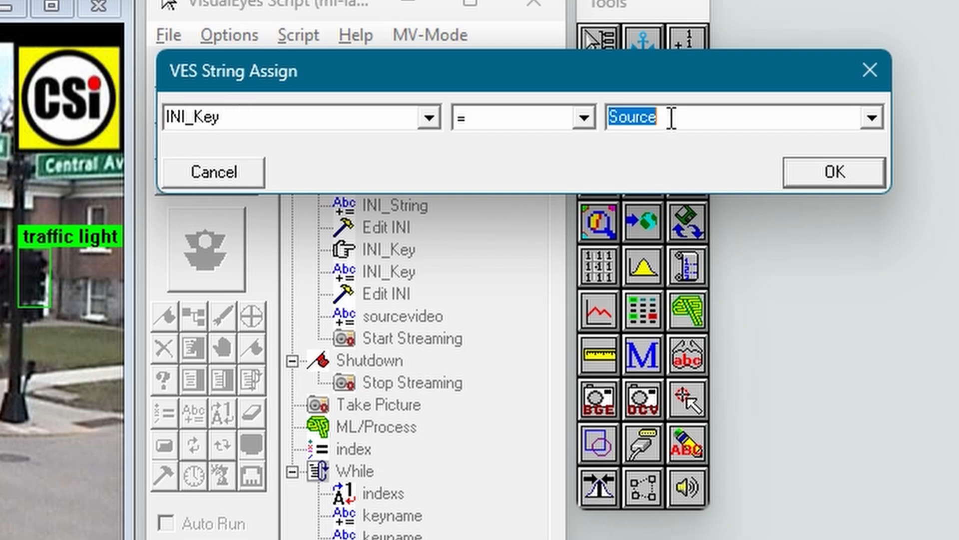
left_click(874, 77)
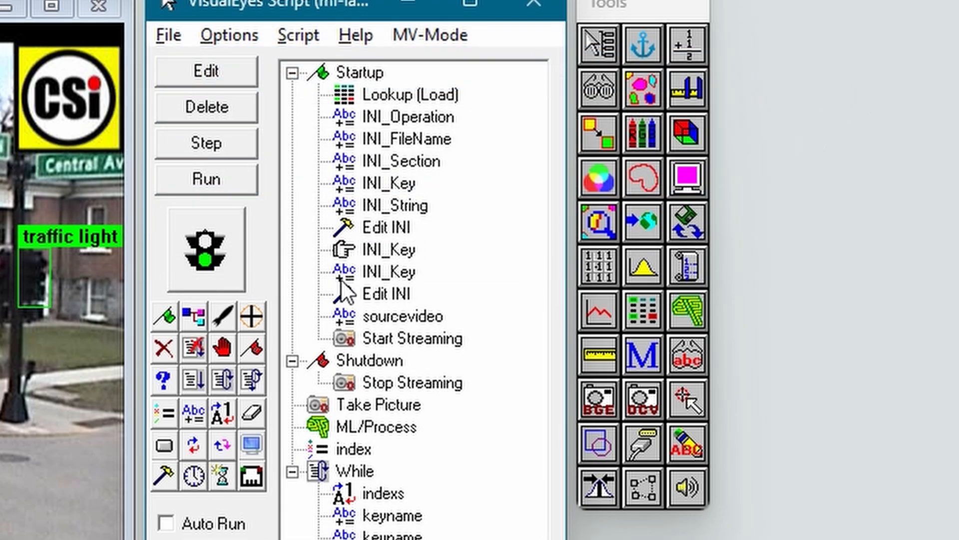
double_click(341, 275)
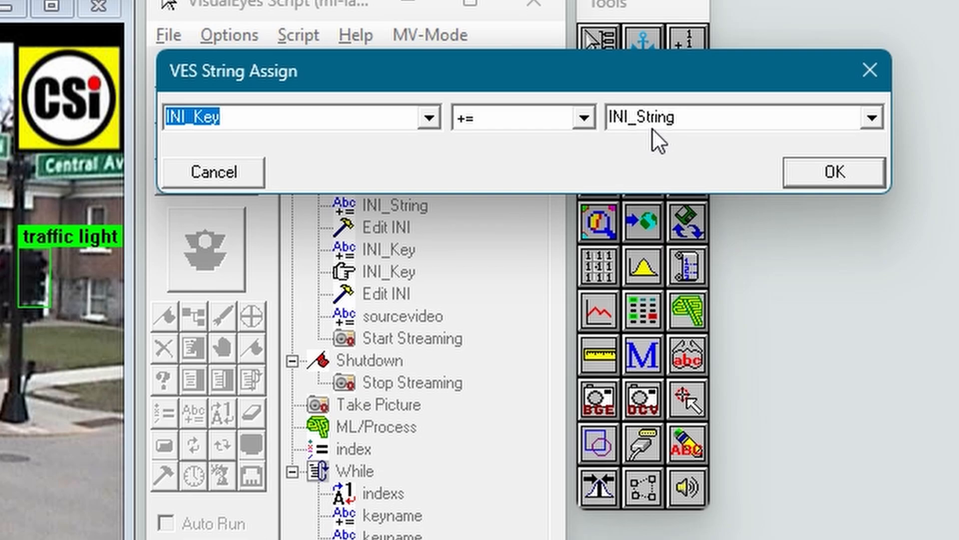
left_click(870, 76)
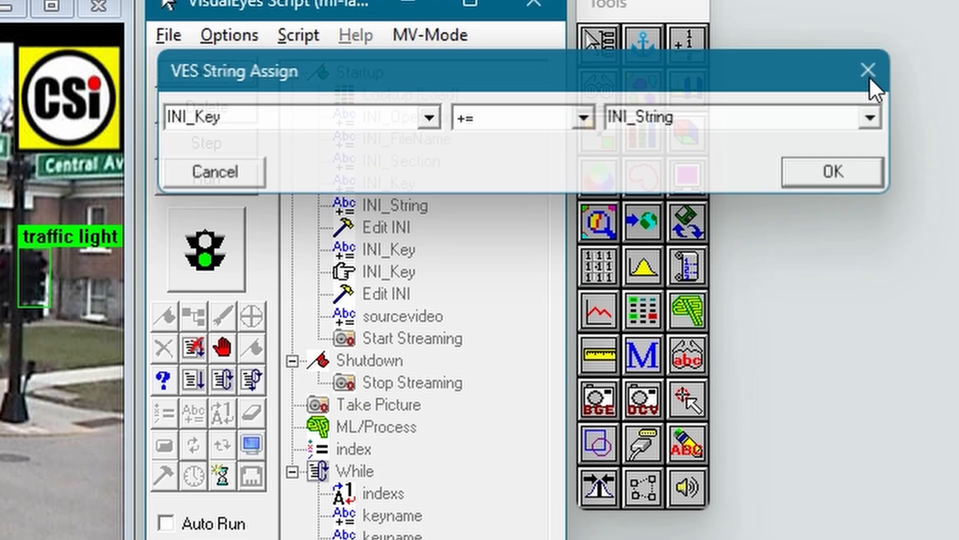
left_click(397, 270)
left_click(368, 293)
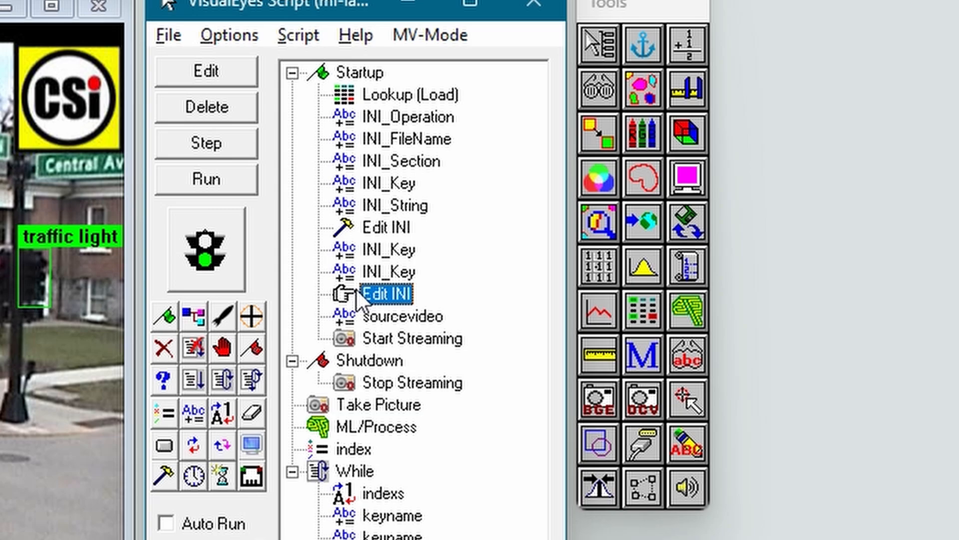
Step: Inspect the sourcevideo string assignment in the Startup section, then cancel without changing it
double_click(345, 322)
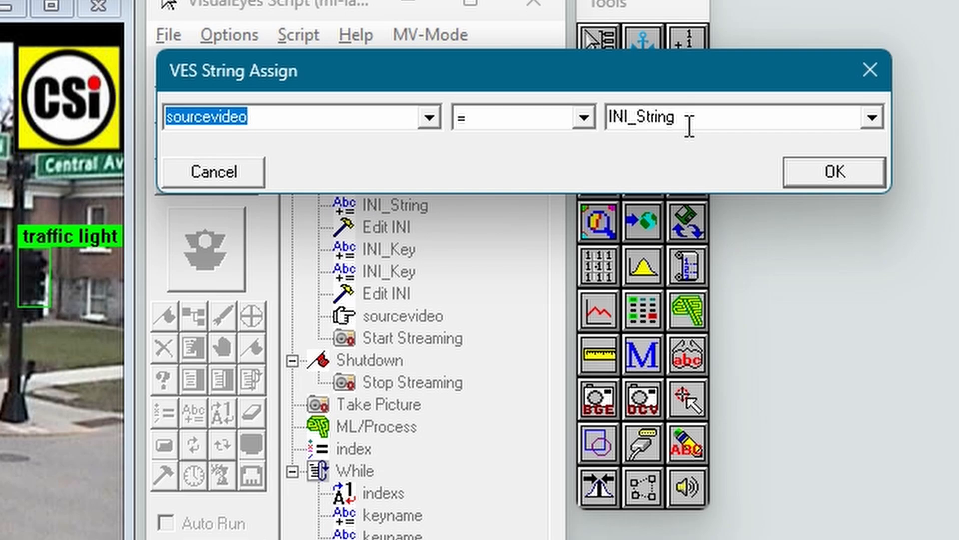
left_click(283, 117)
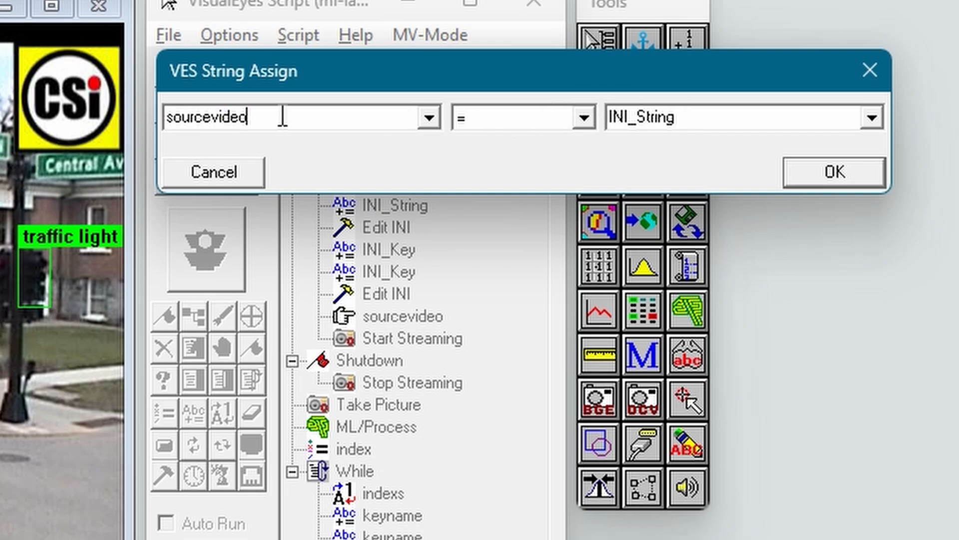
left_click(215, 174)
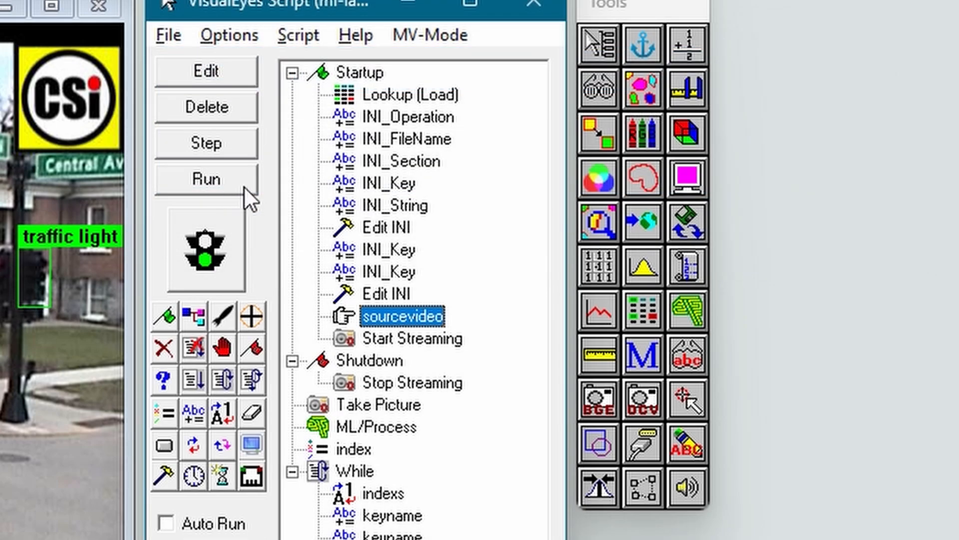
Step: Open the Start Streaming entry and examine the variable name and its percent prefix in the video file/stream source
double_click(344, 338)
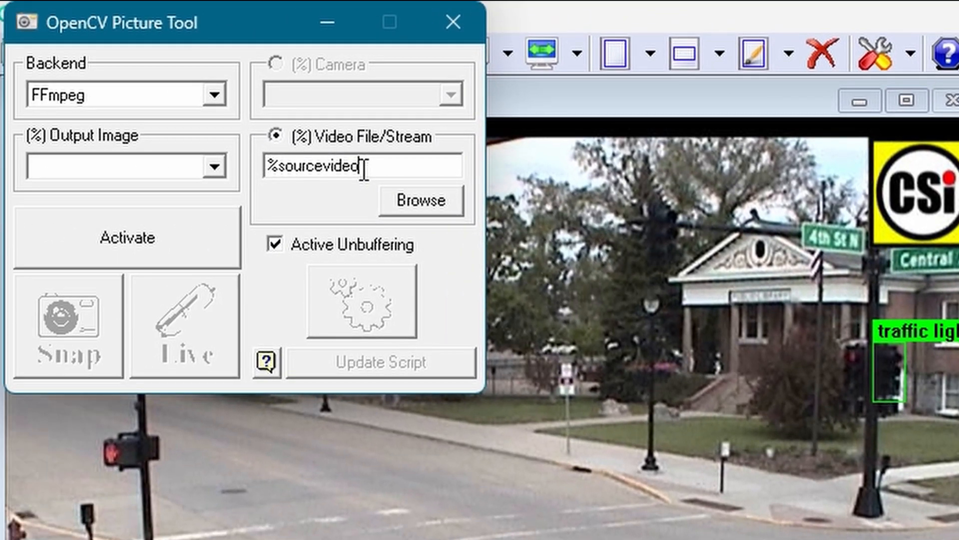
left_click_drag(365, 169, 277, 168)
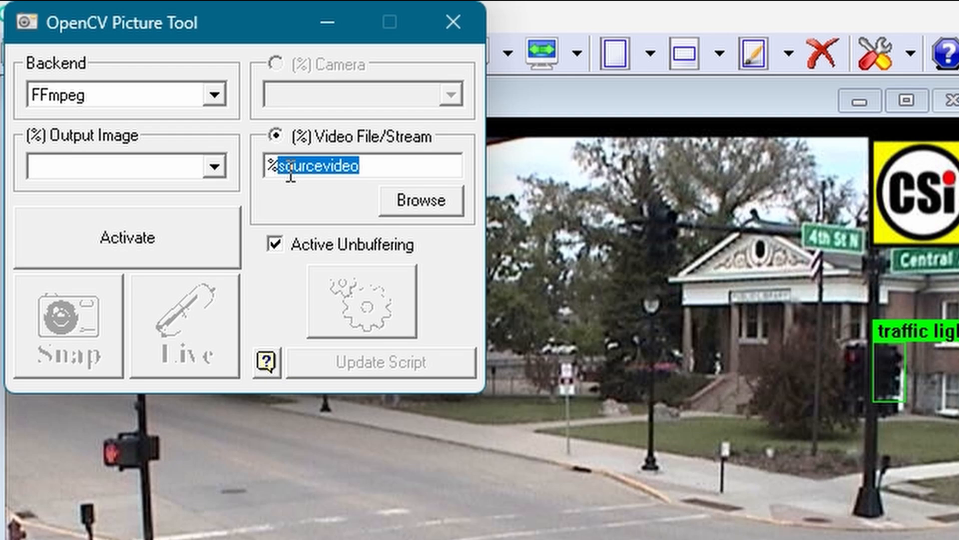
left_click_drag(280, 167, 263, 168)
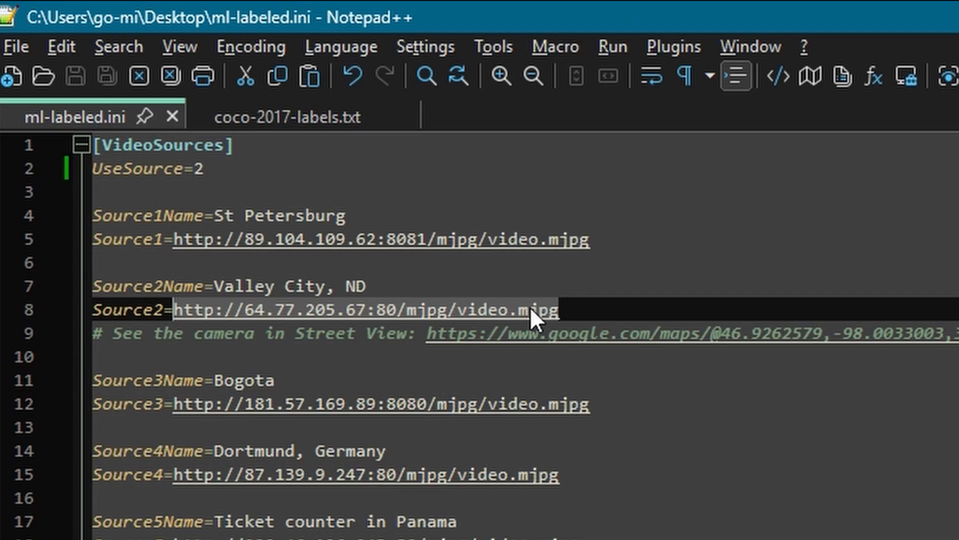
Step: Try replacing the stream source variable with the Source2 URL copied from ml-labeled.ini in Notepad++, and undo the replacement
right_click(516, 310)
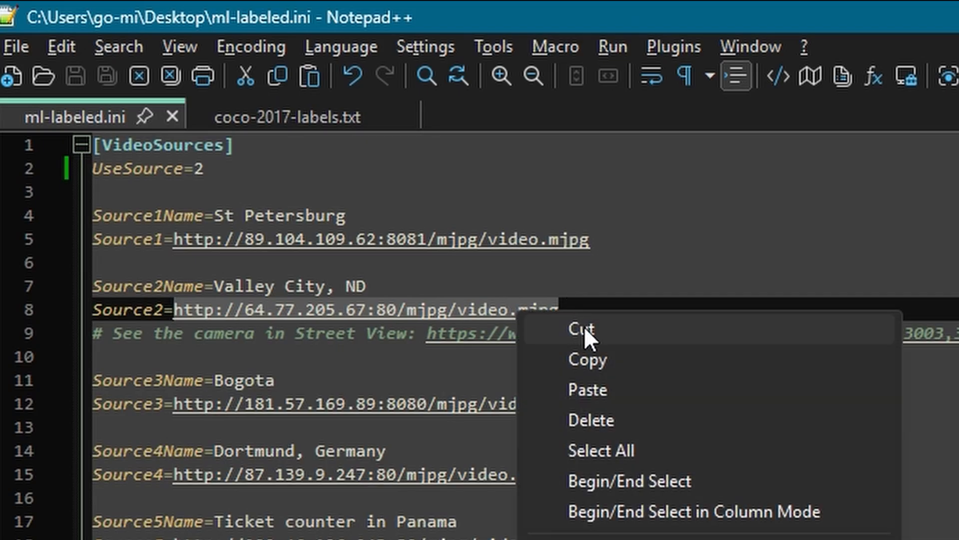
left_click(598, 362)
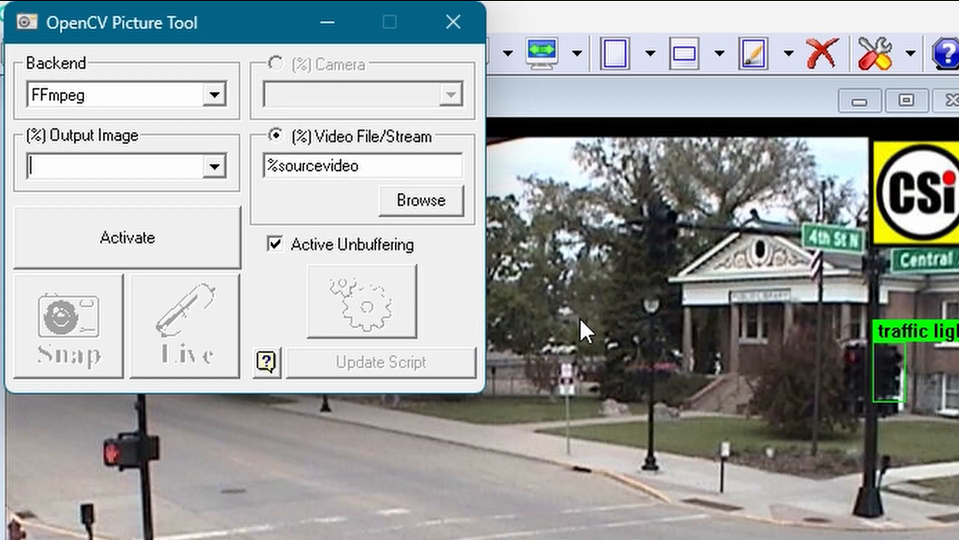
double_click(367, 164)
key("ctrl+v")
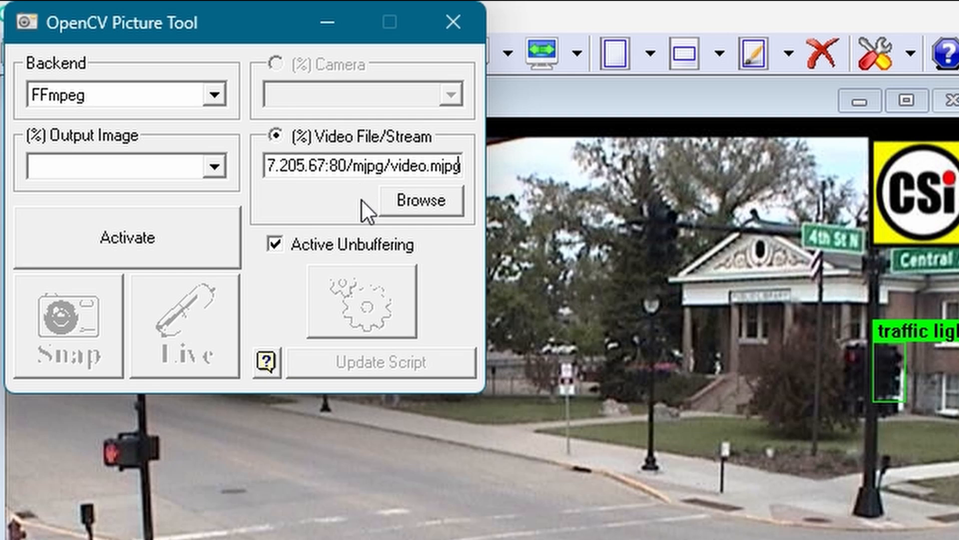
key("ctrl+z")
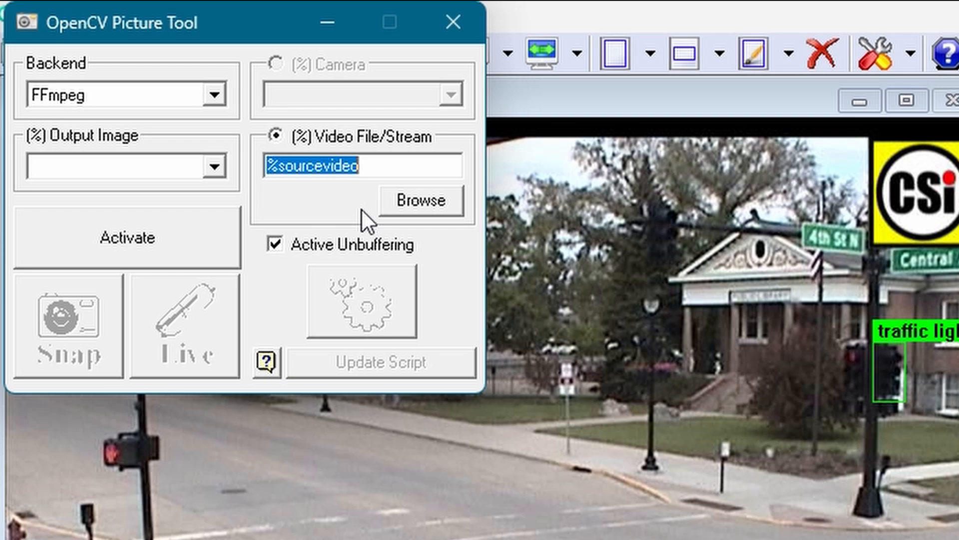
Step: Close the Start Streaming settings, then inspect the Take Picture entry's settings and close them without changes
left_click(453, 22)
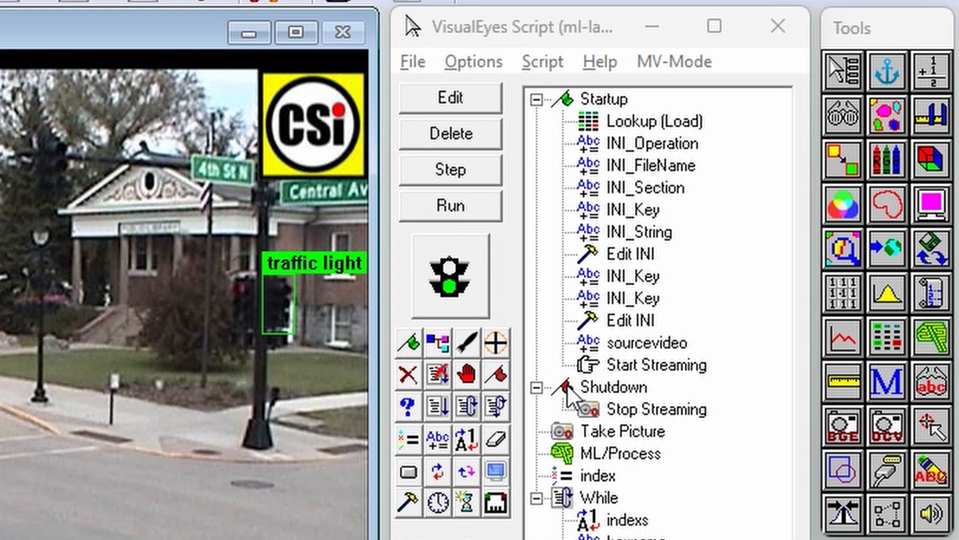
double_click(598, 430)
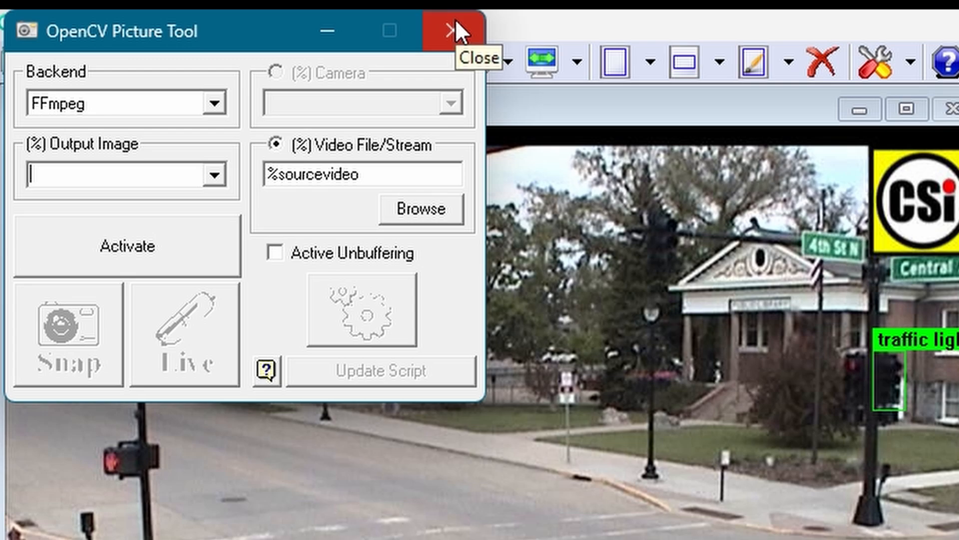
left_click(455, 19)
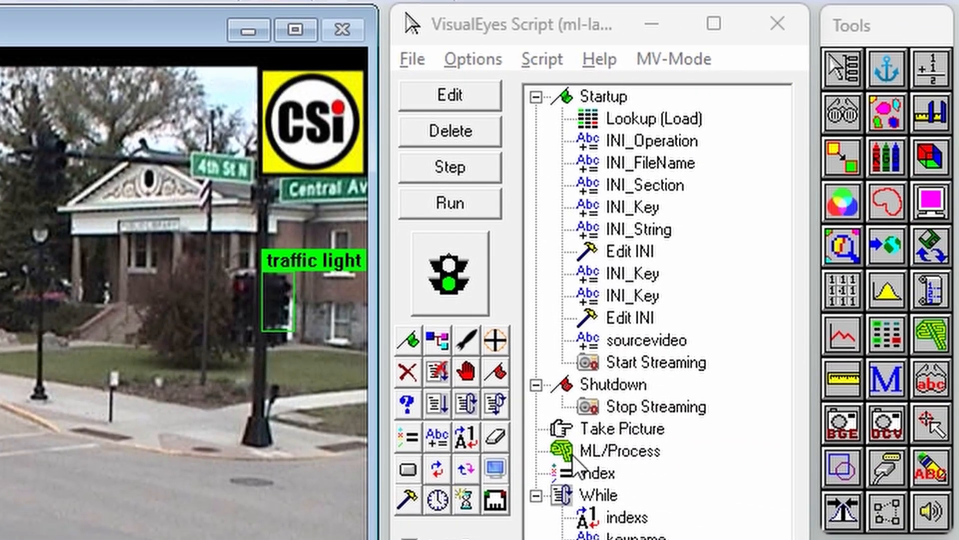
Step: Open the ML/Process entry and examine its input settings, including the image width and height fields
double_click(573, 455)
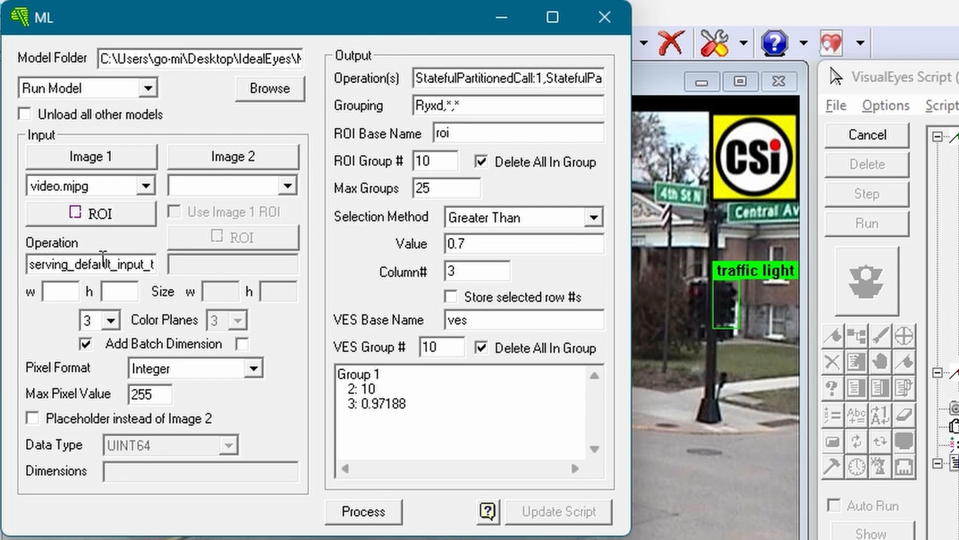
left_click(58, 293)
left_click(113, 294)
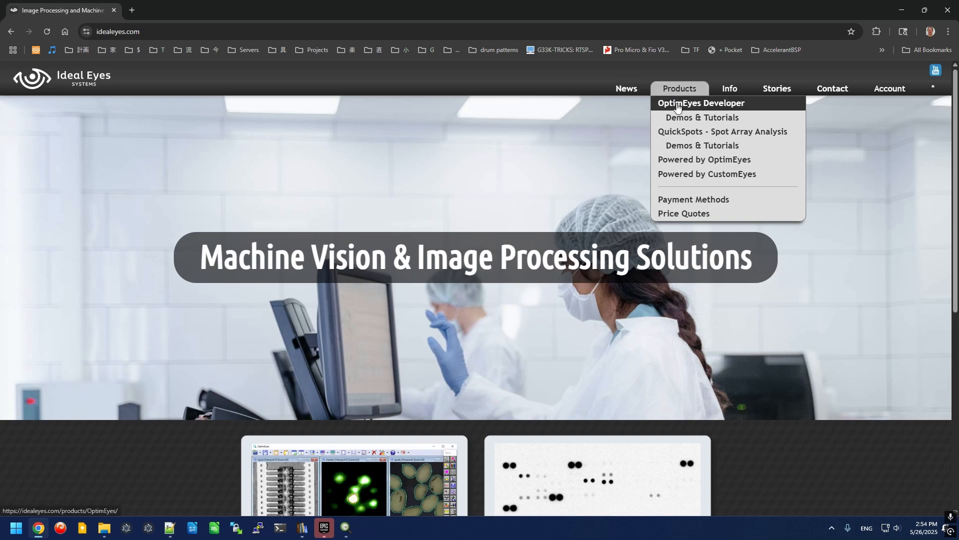
Step: On the Ideal Eyes website in Chrome, open the Faster R-CNN with Resnet V2 guide from Using ML Models with OptimEyes
left_click(679, 106)
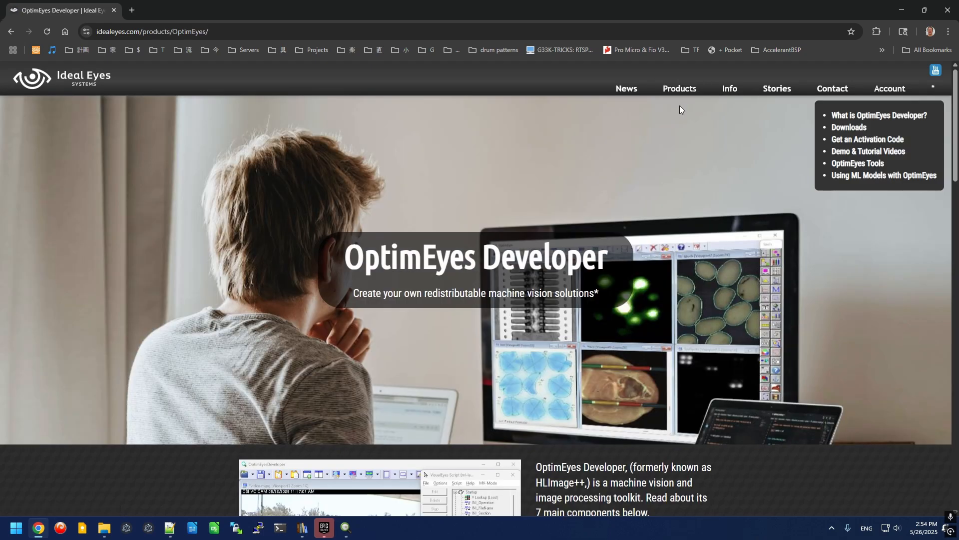
left_click(859, 177)
scroll(796, 238, "down", 5)
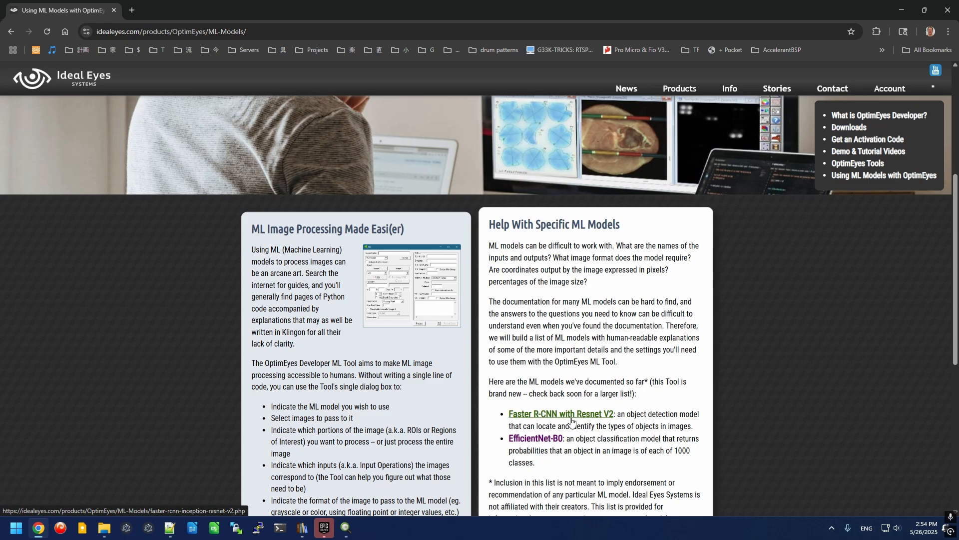
left_click(572, 420)
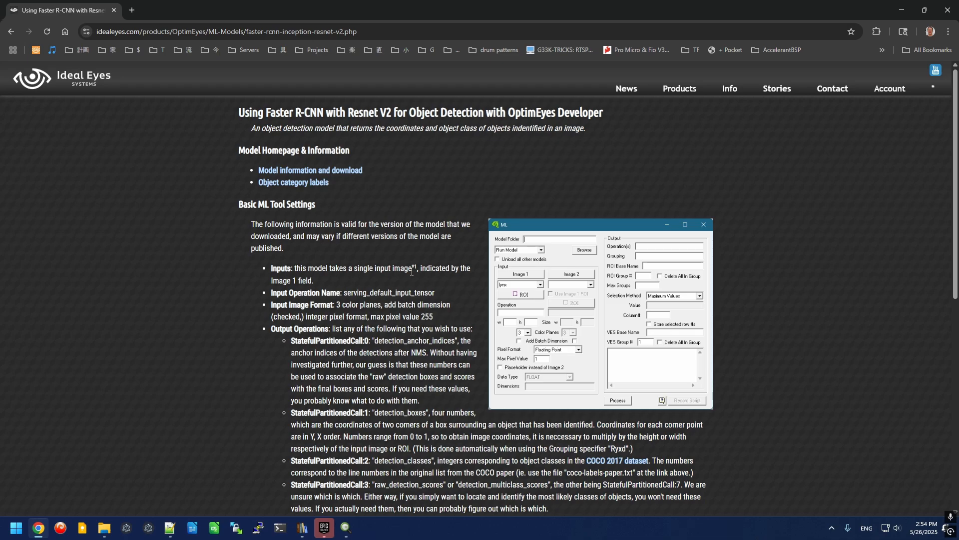
Step: Compare the guide's input operation name with the ML tool's input Operation field, and review the documented input image format
double_click(390, 293)
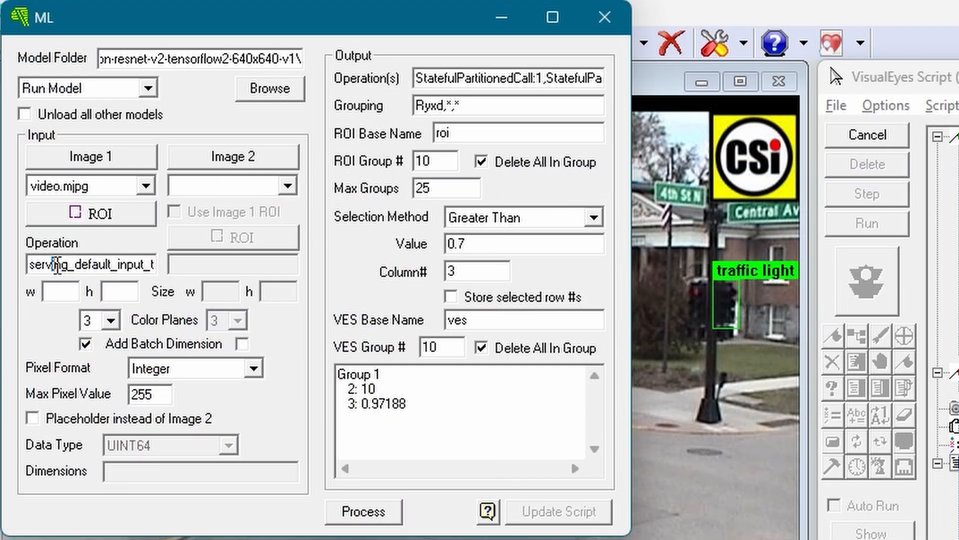
left_click_drag(58, 265, 152, 265)
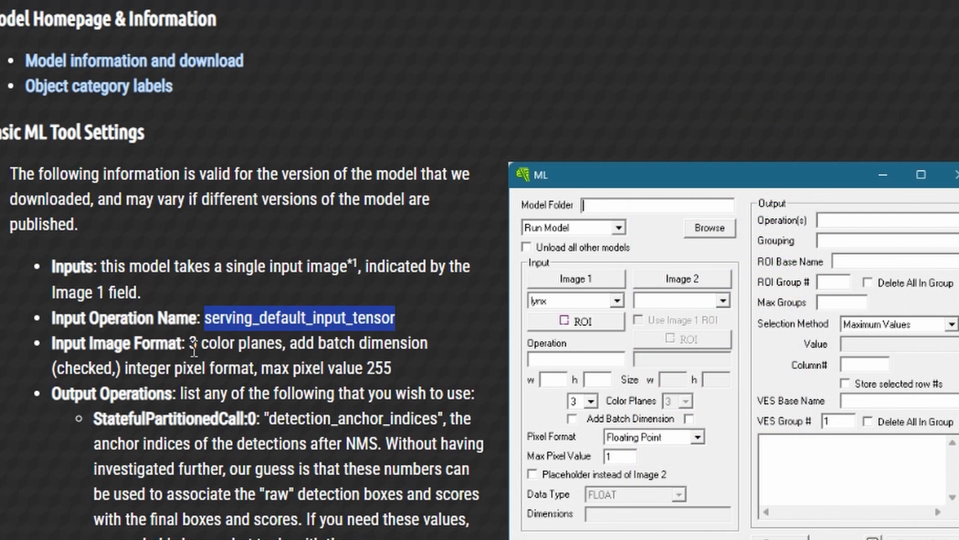
left_click_drag(188, 344, 419, 364)
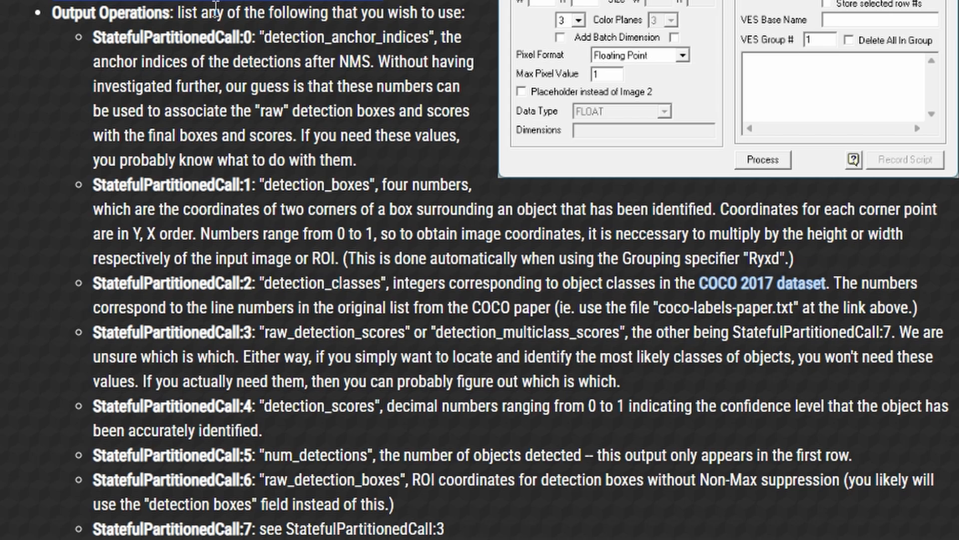
Step: Review the guide's output operations, covering StatefulPartitionedCall:0 and the detection_boxes, detection_classes and detection_scores outputs
left_click_drag(93, 37, 254, 39)
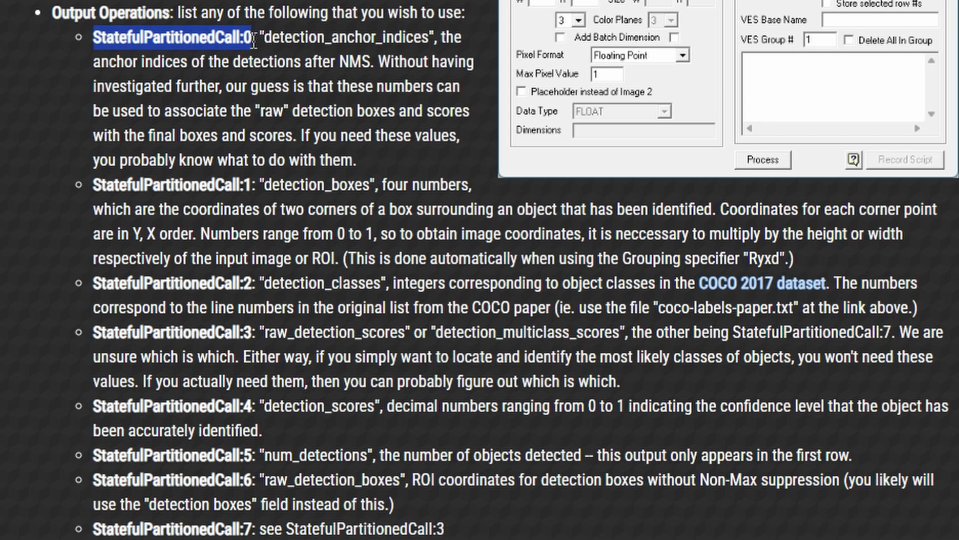
left_click(254, 40)
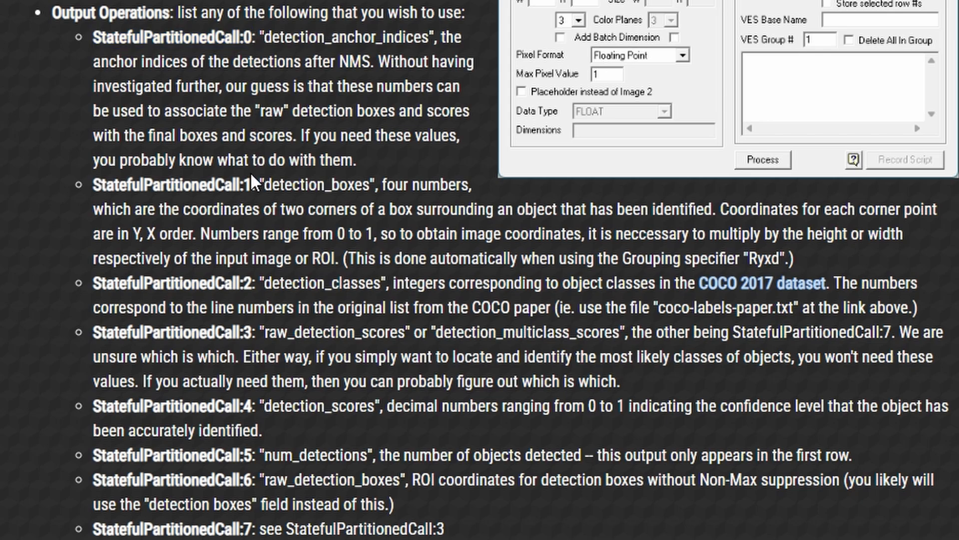
double_click(251, 287)
left_click(249, 188)
left_click_drag(282, 189, 366, 191)
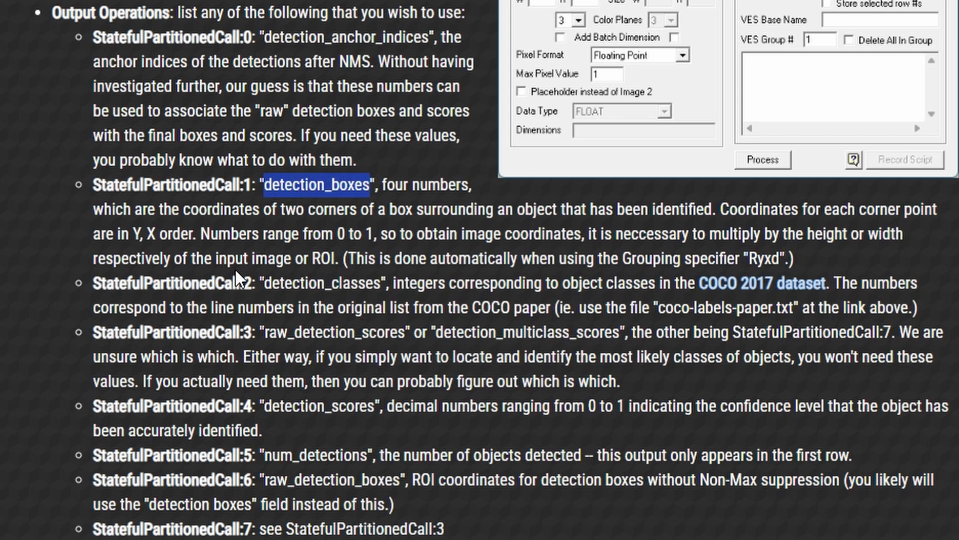
left_click_drag(250, 283, 382, 284)
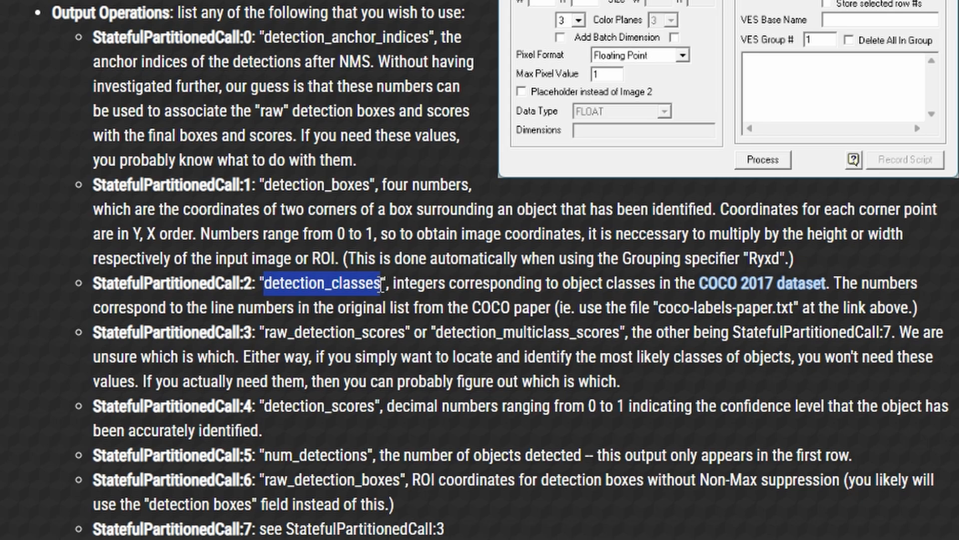
left_click_drag(264, 406, 375, 406)
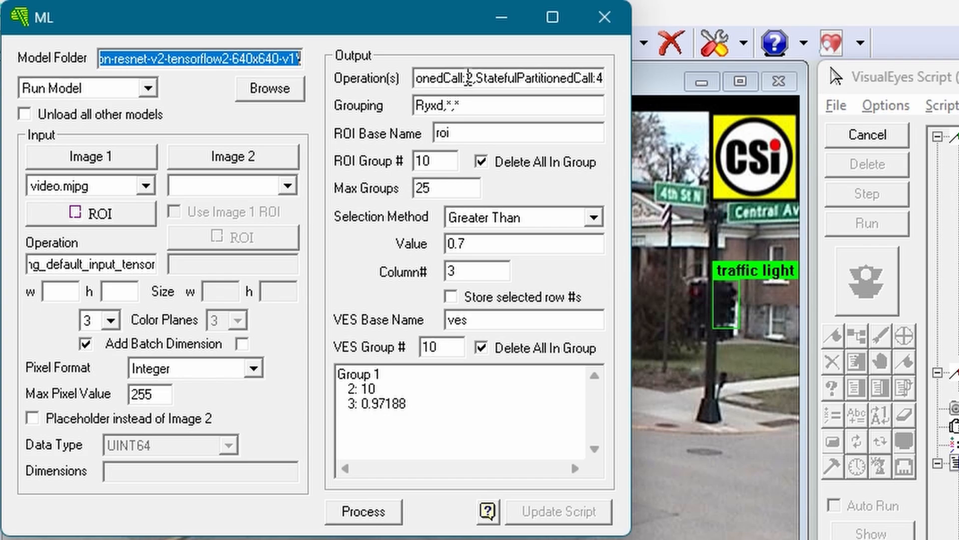
Step: Back in the ML tool, examine the output Operation(s) list and the Ryxd specifier in Grouping, leaving both without edits
double_click(468, 78)
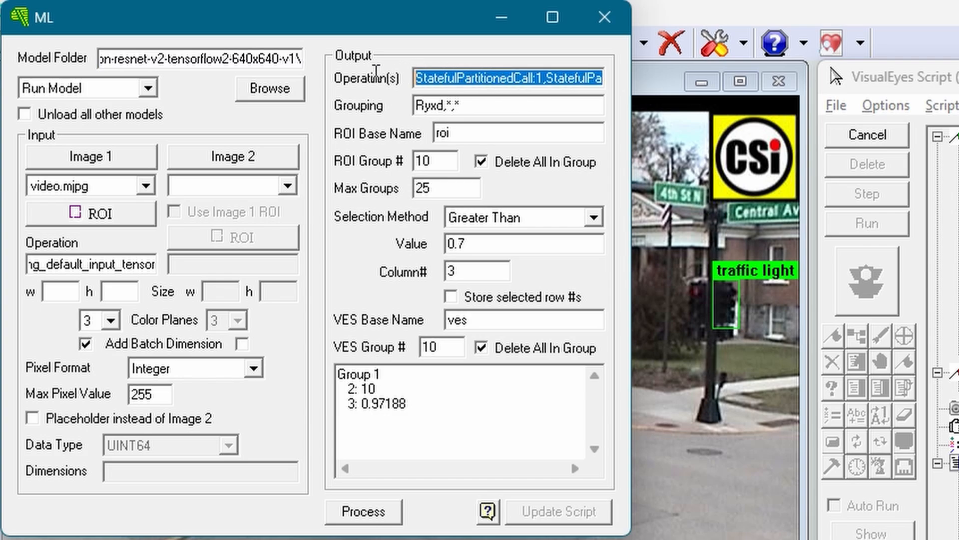
left_click(548, 79)
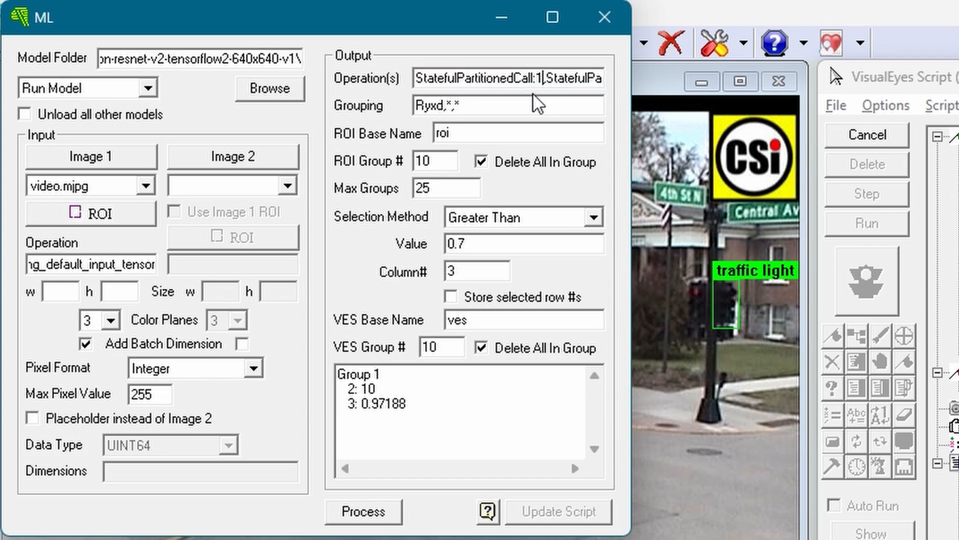
left_click(444, 108)
left_click(444, 106)
type(",")
double_click(444, 106)
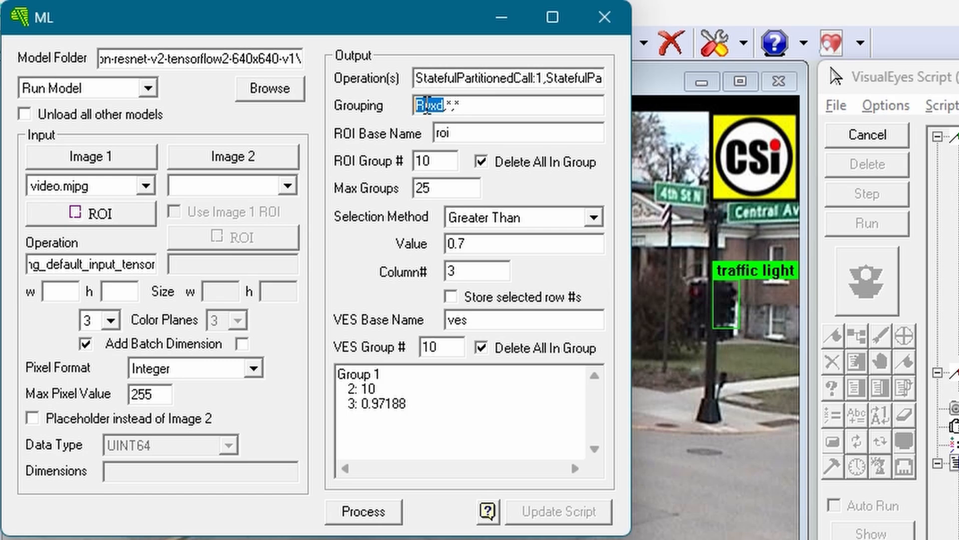
left_click_drag(426, 106, 416, 105)
left_click_drag(437, 105, 428, 106)
Step: Move the ML dialog clear of the camera image, then examine the end of the Ryxd grouping specifier and the ROI Base Name
left_click_drag(403, 16, 447, 465)
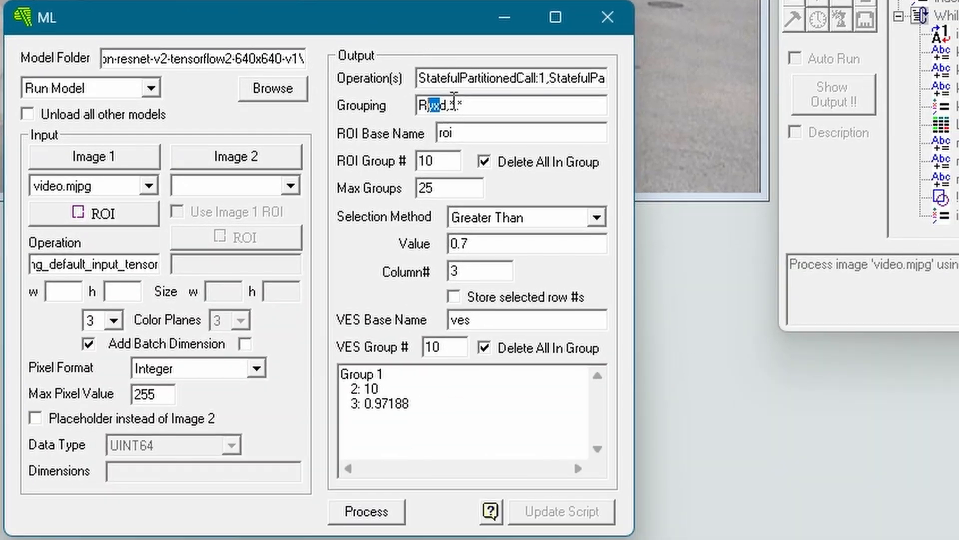
left_click(447, 104)
left_click_drag(447, 106, 443, 108)
left_click(469, 135)
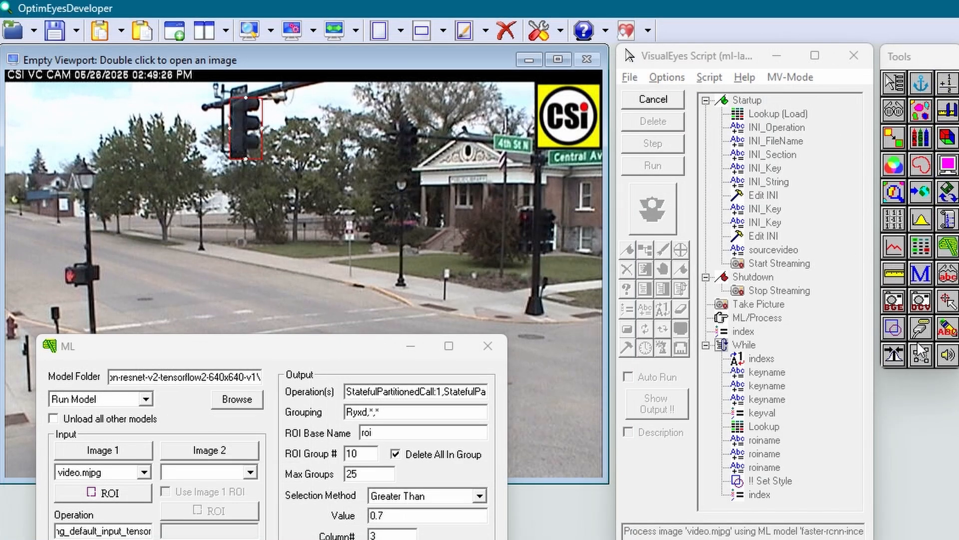
Step: Open the ROI Manager and examine the base name and number parts of the detected region's ROI name
left_click(903, 323)
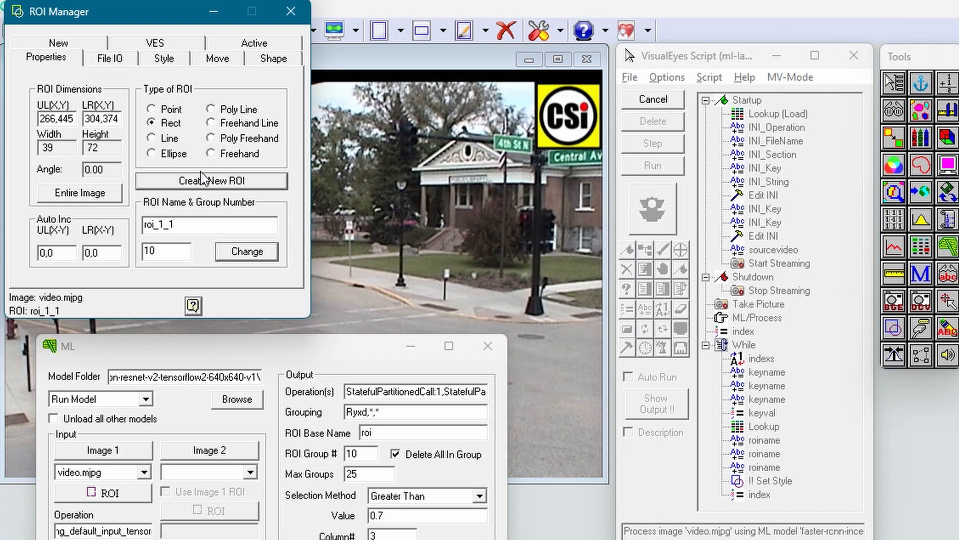
left_click_drag(154, 225, 144, 225)
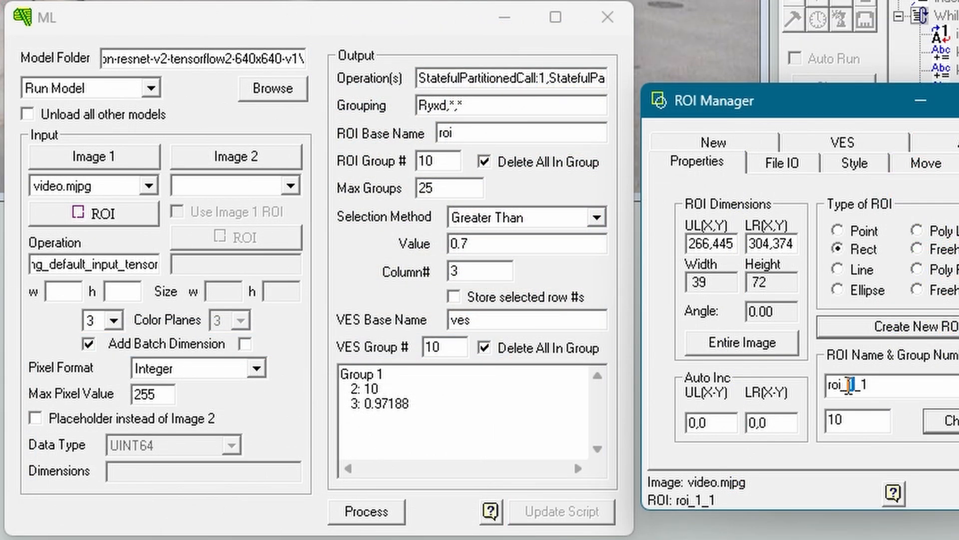
left_click_drag(860, 385, 869, 385)
Step: Review the first output operation, its Ryxd grouping specifier and the ROI Group # in the ML tool
left_click_drag(547, 78, 385, 78)
left_click_drag(447, 105, 400, 106)
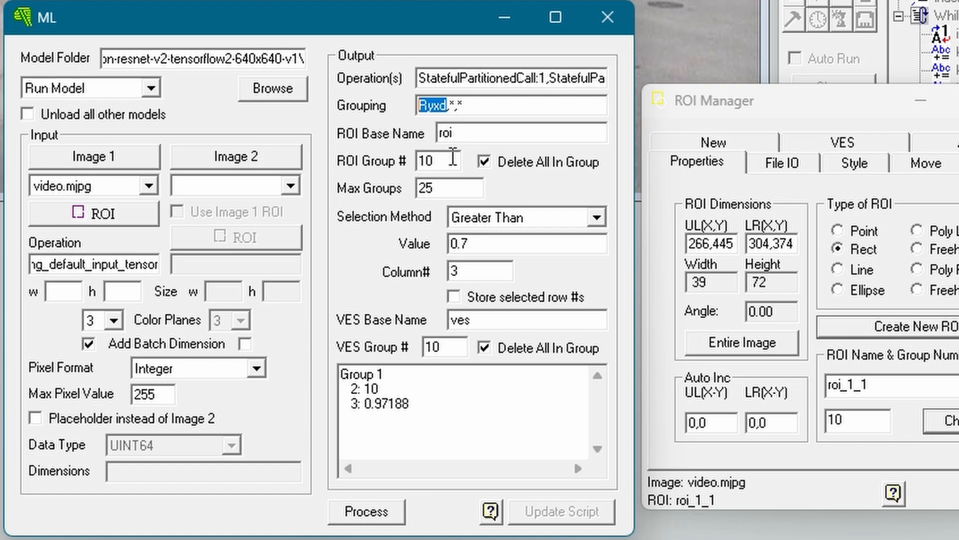
left_click_drag(434, 161, 412, 160)
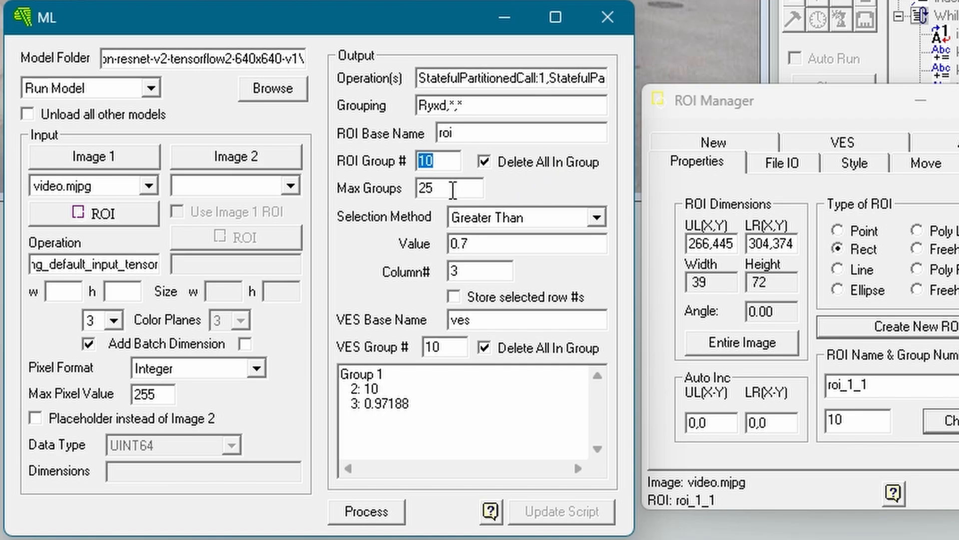
Step: Review the Max Groups, the Selection Method choices and the threshold Value in the ML tool's output settings
left_click(433, 188)
left_click(597, 218)
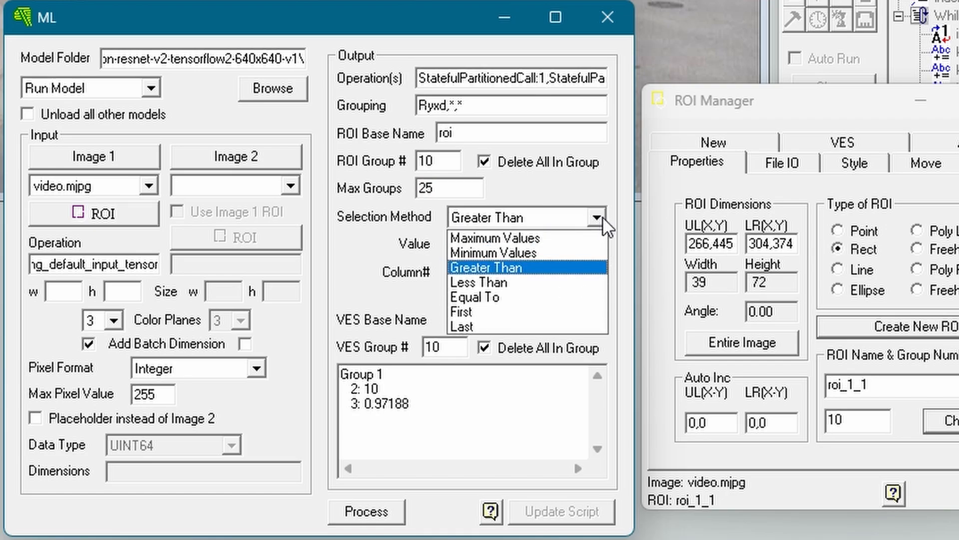
left_click(602, 217)
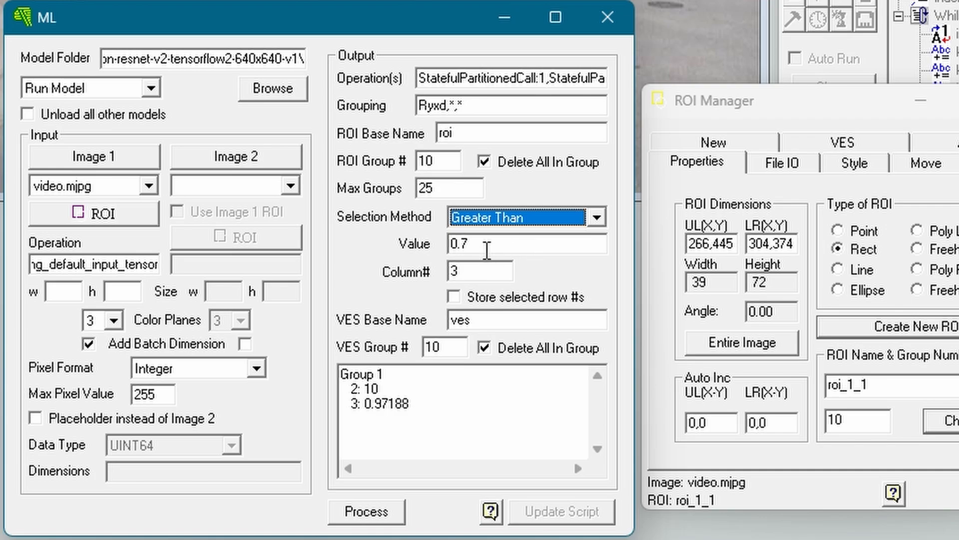
left_click_drag(483, 245, 445, 248)
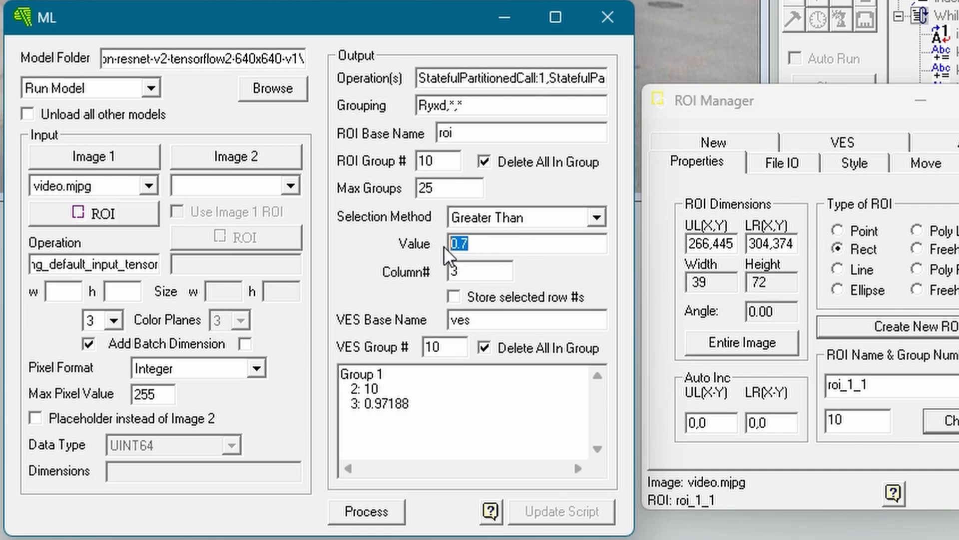
key("Tab")
Step: Examine the final output operation, StatefulPartitionedCall:4, together with the threshold Value and the VES output settings
left_click(570, 79)
key("End")
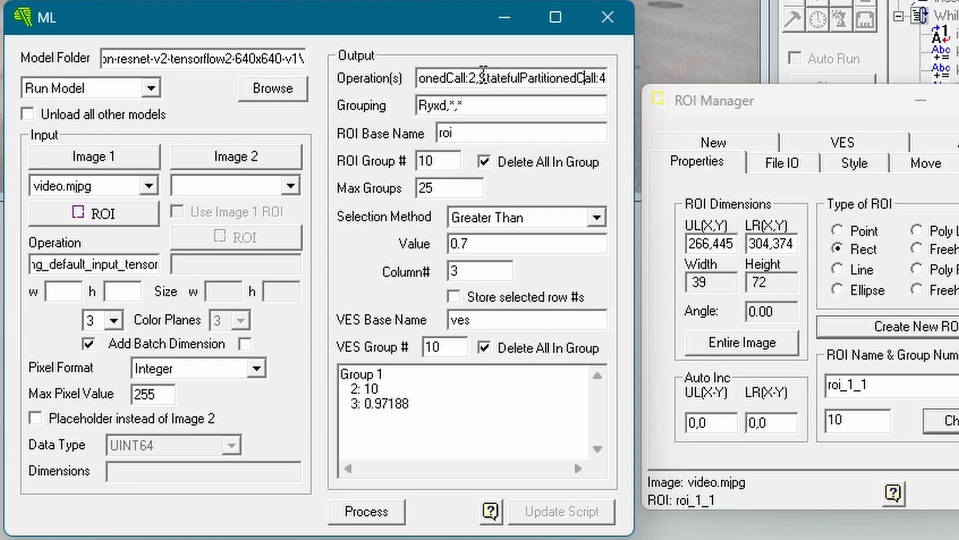
left_click_drag(478, 79, 600, 108)
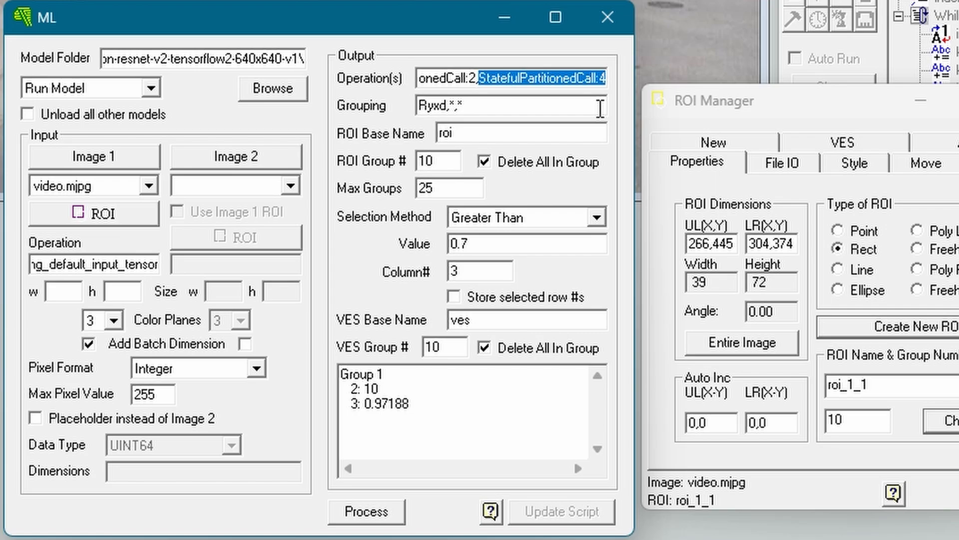
left_click(515, 244)
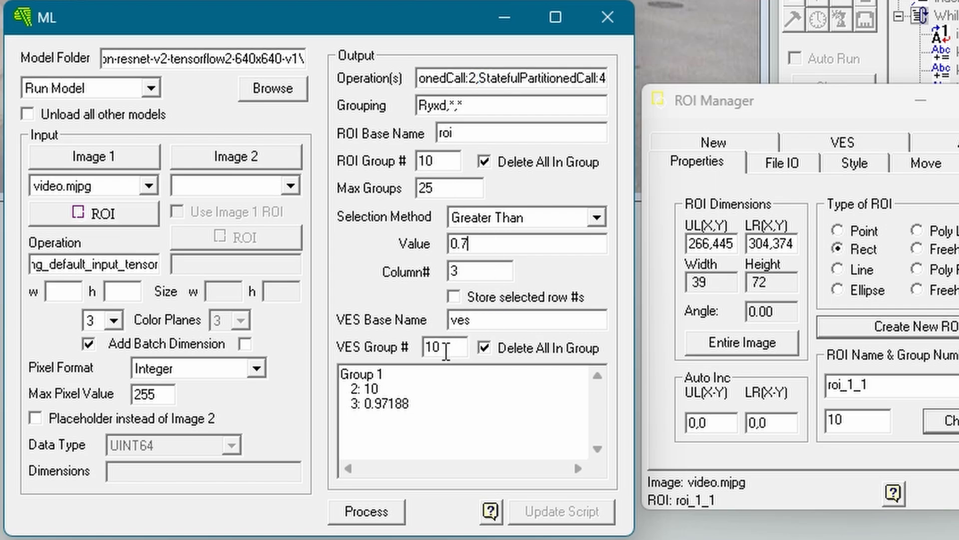
double_click(479, 328)
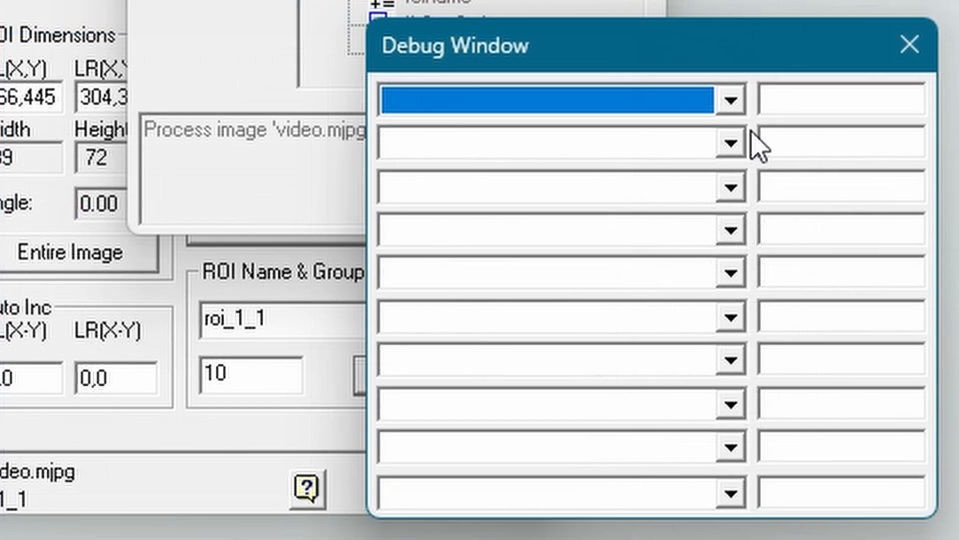
Step: Watch the variable ves_1_2 in the first row of the Debug Window and inspect its value
left_click(729, 101)
scroll(646, 315, "up", 1)
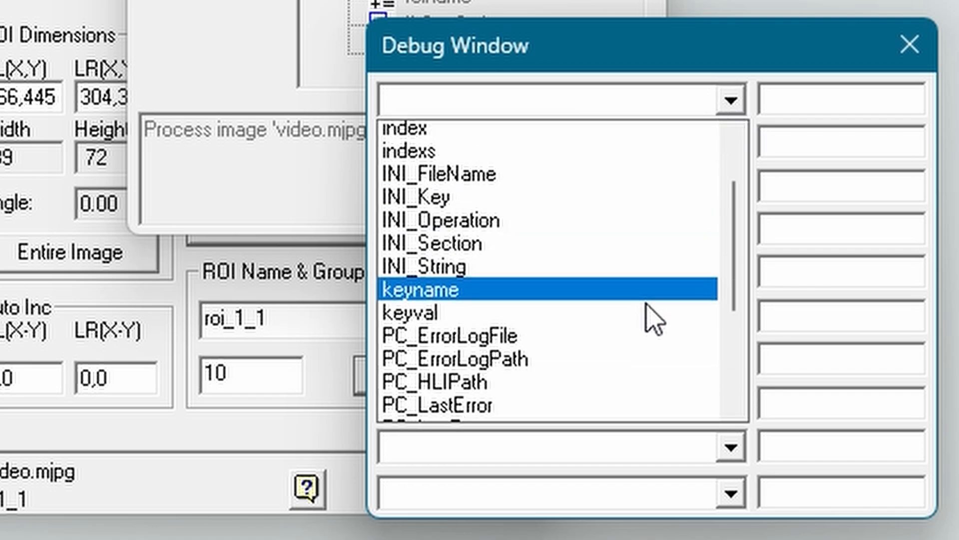
scroll(636, 381, "down", 4)
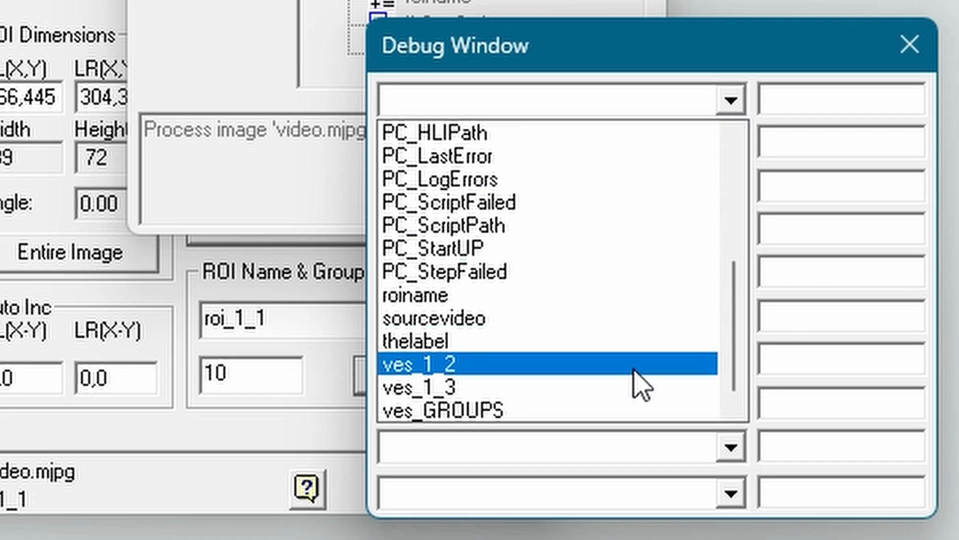
left_click(415, 367)
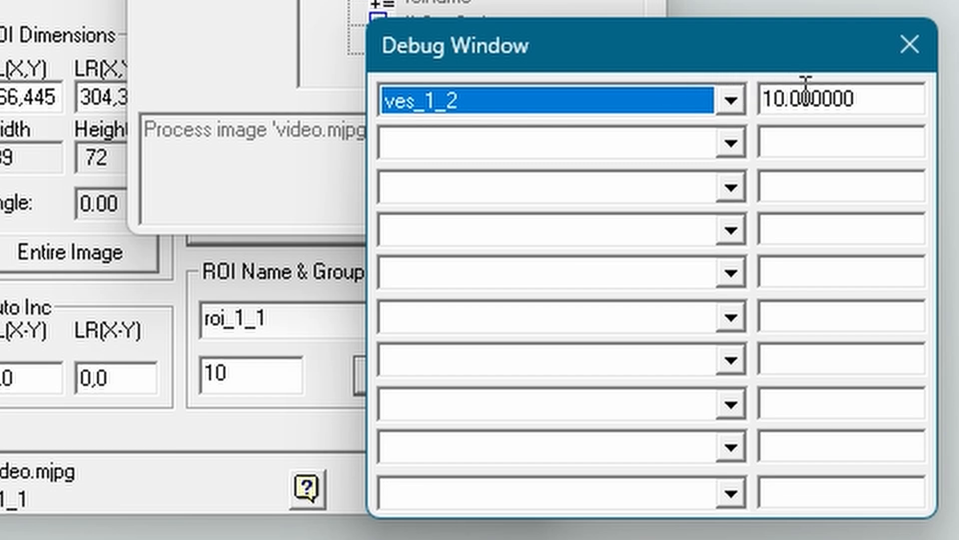
left_click(800, 99)
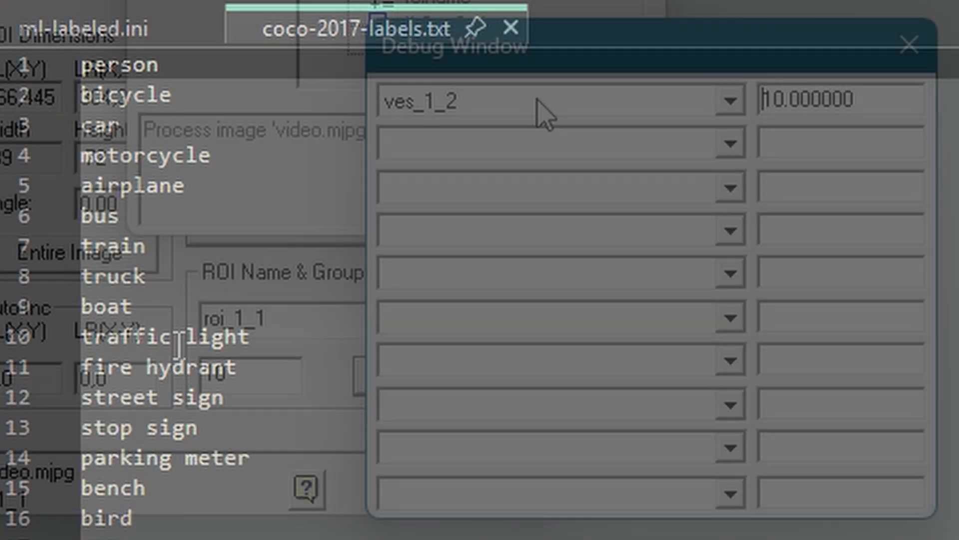
Step: Switch the first Debug Window row to ves_1_3 and inspect its value
left_click(534, 103)
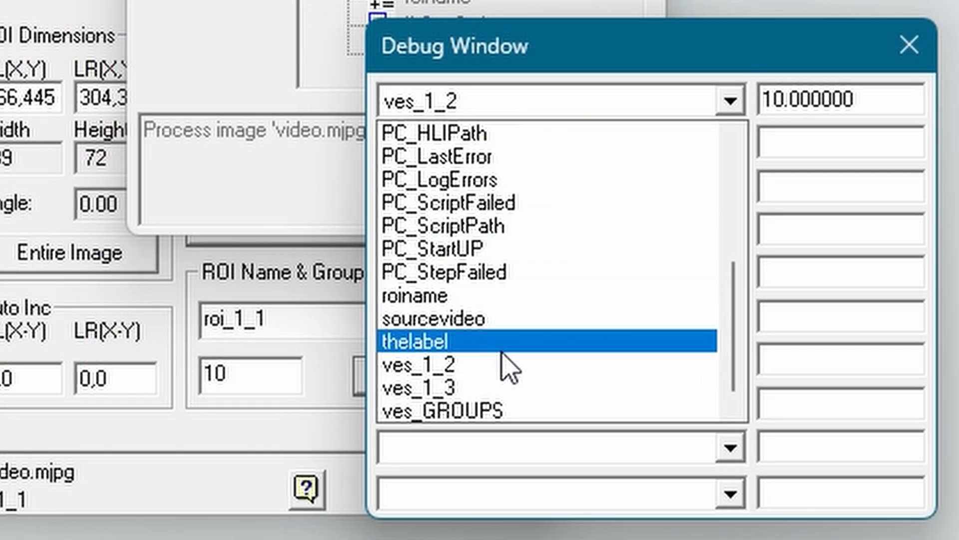
left_click(472, 389)
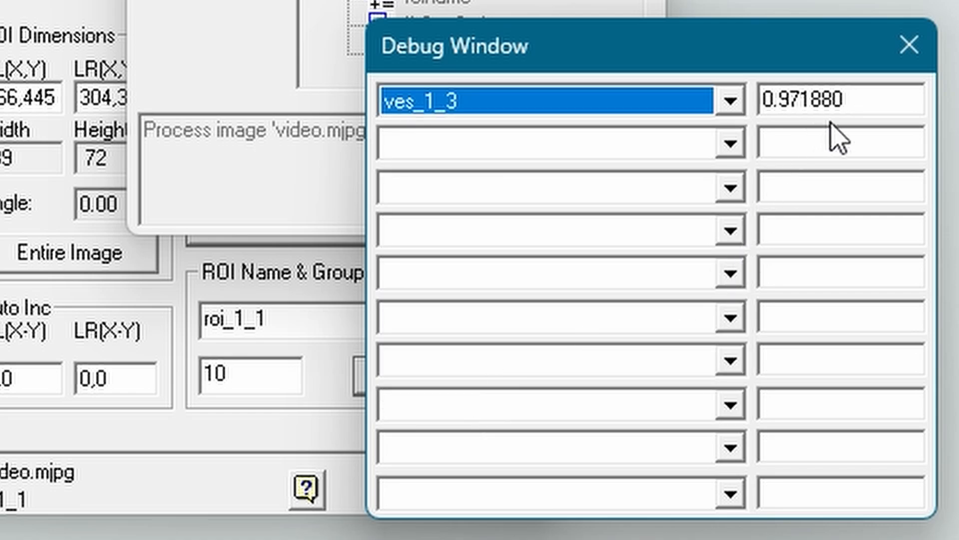
left_click_drag(848, 99, 784, 105)
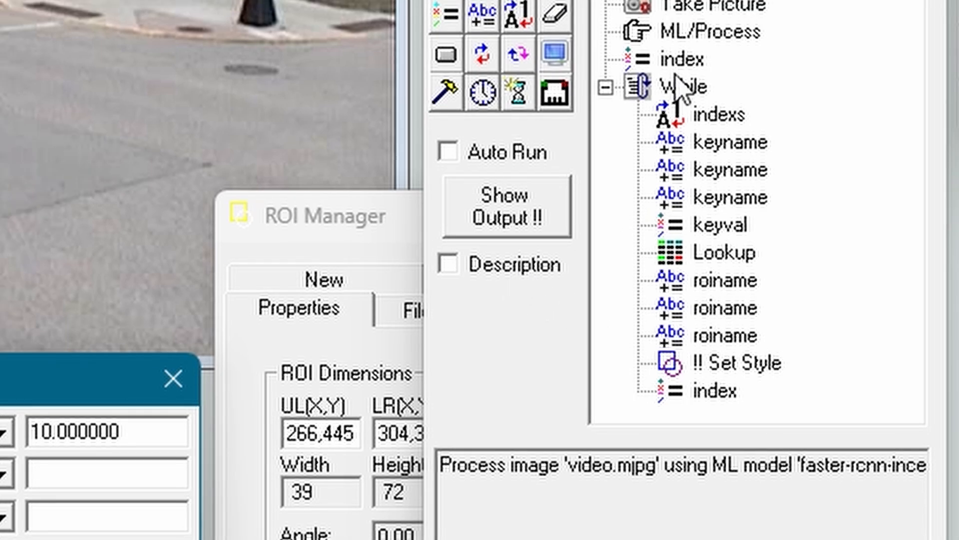
Step: Inspect the index number assignment ahead of the loop and the While loop's condition comparing index with ves_GROUPS
left_click(680, 51)
double_click(636, 62)
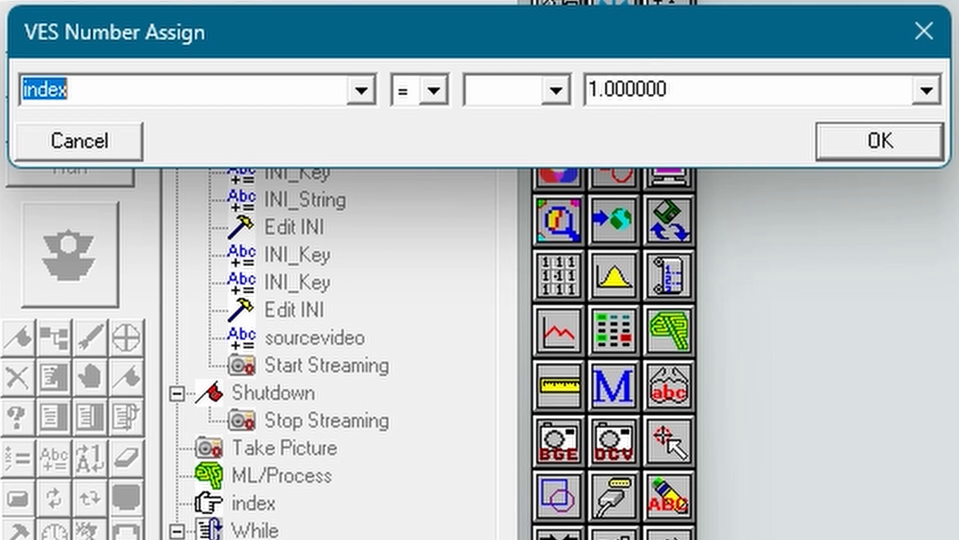
left_click(925, 32)
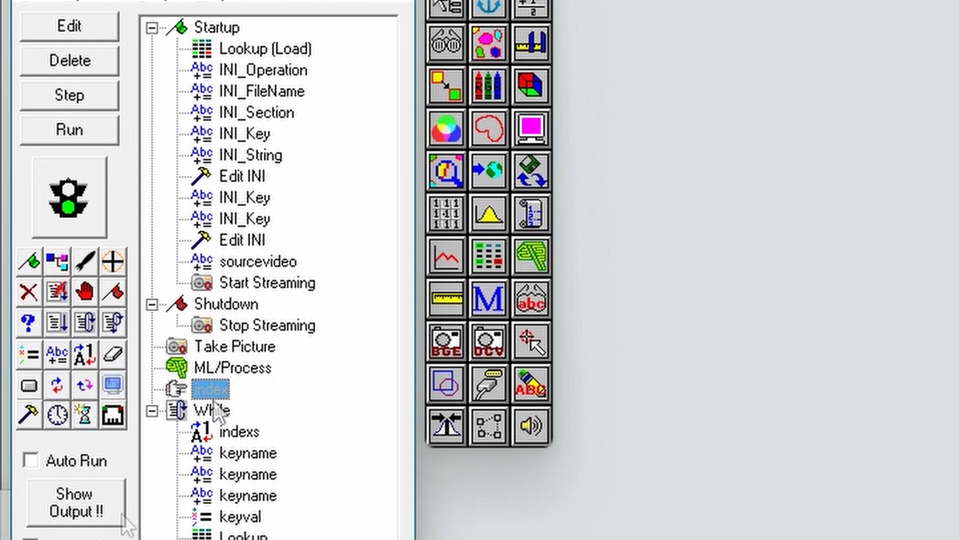
left_click(213, 404)
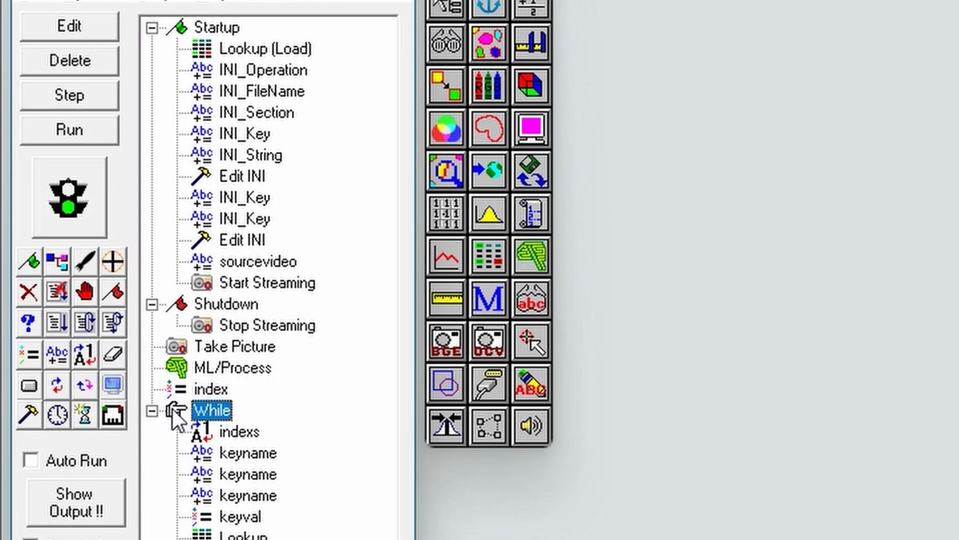
double_click(174, 411)
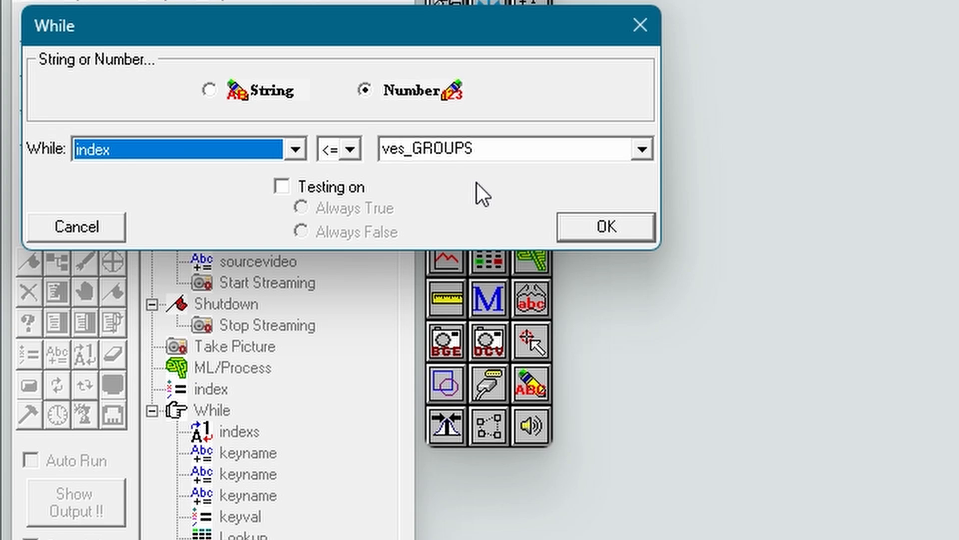
key("Return")
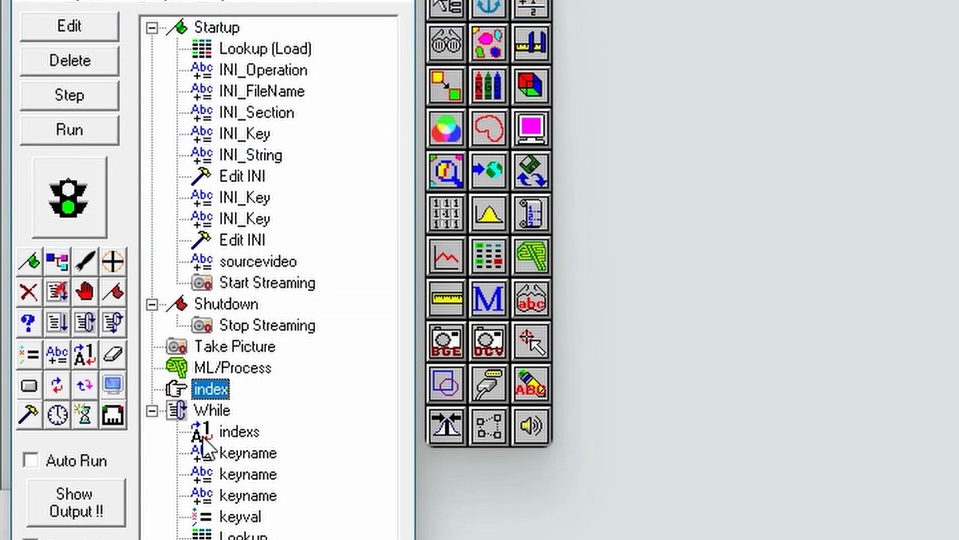
Step: Review the indexs number-to-string conversion and the three keyname string assignments inside the While loop
double_click(229, 435)
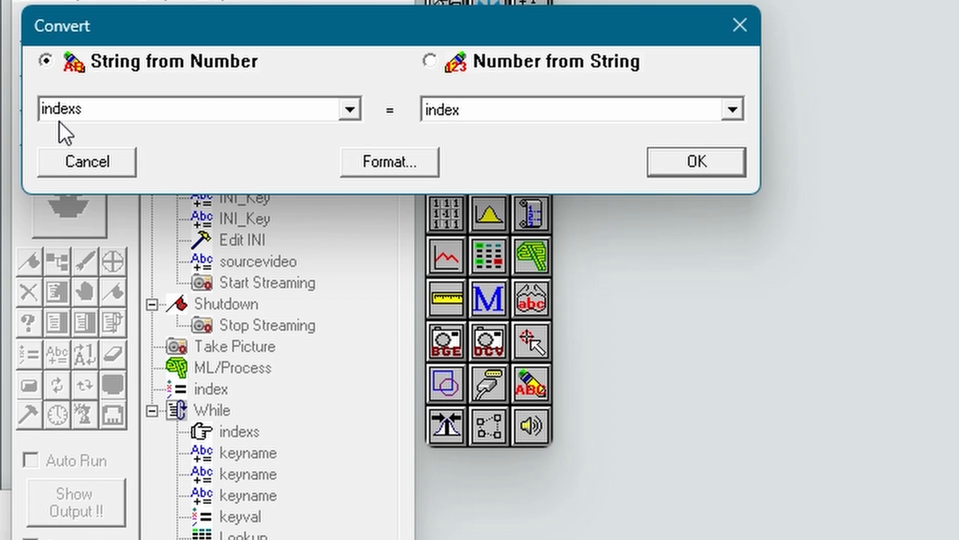
key("Return")
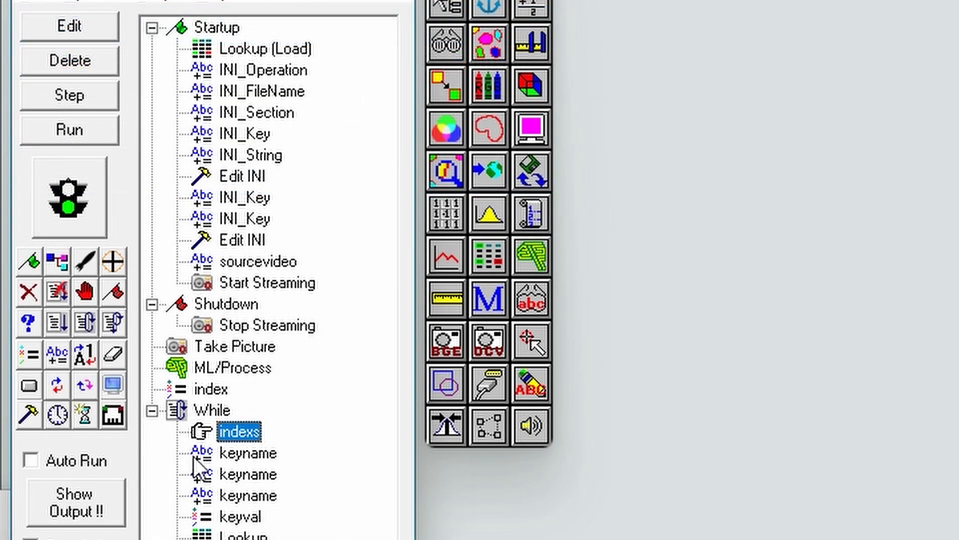
double_click(193, 456)
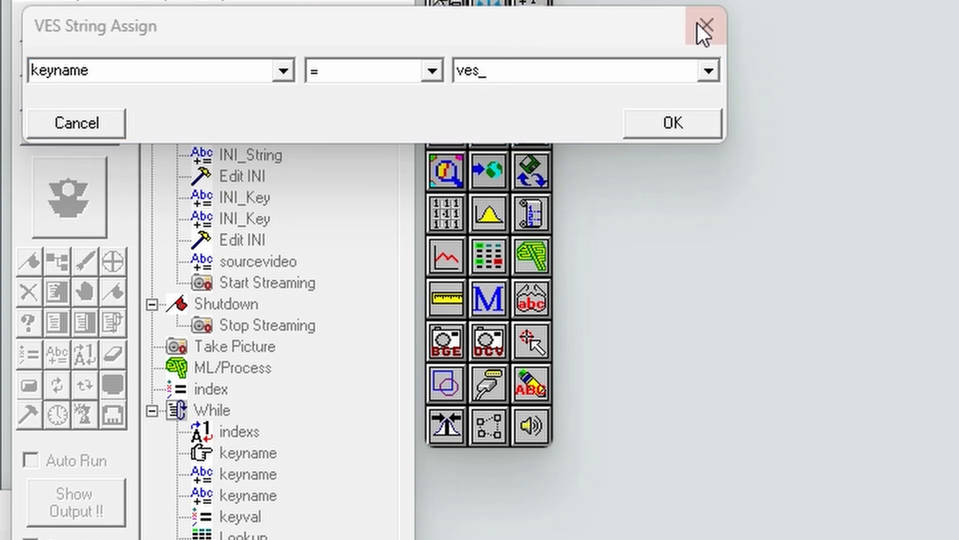
left_click(705, 24)
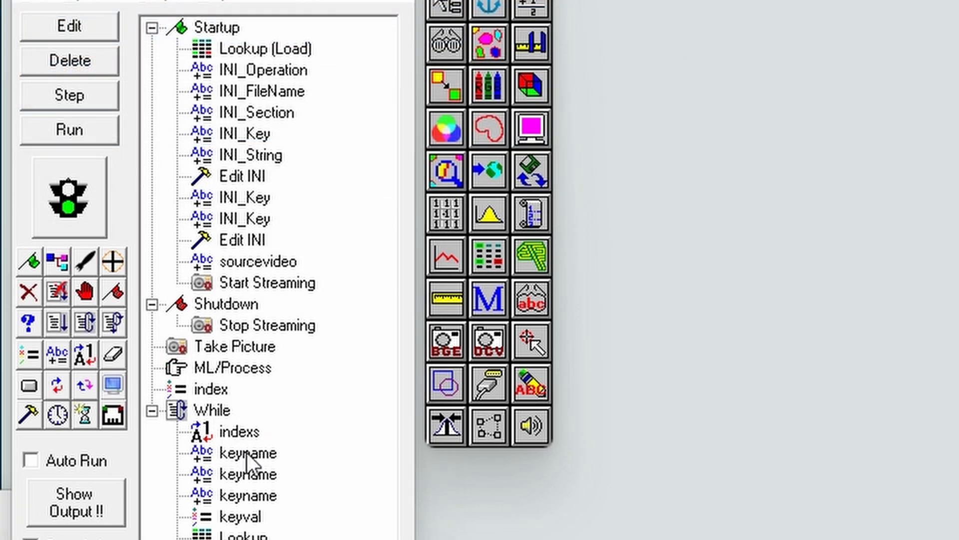
double_click(209, 475)
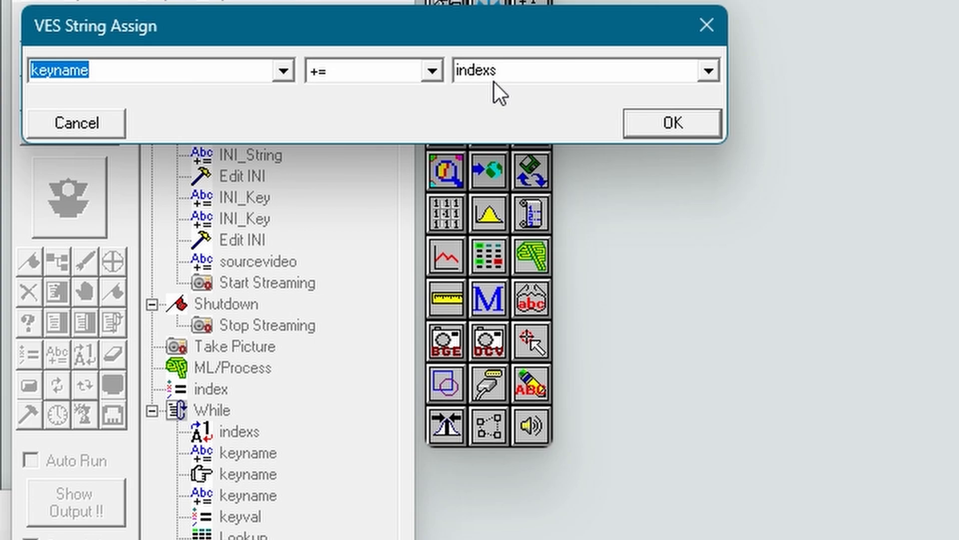
left_click(706, 25)
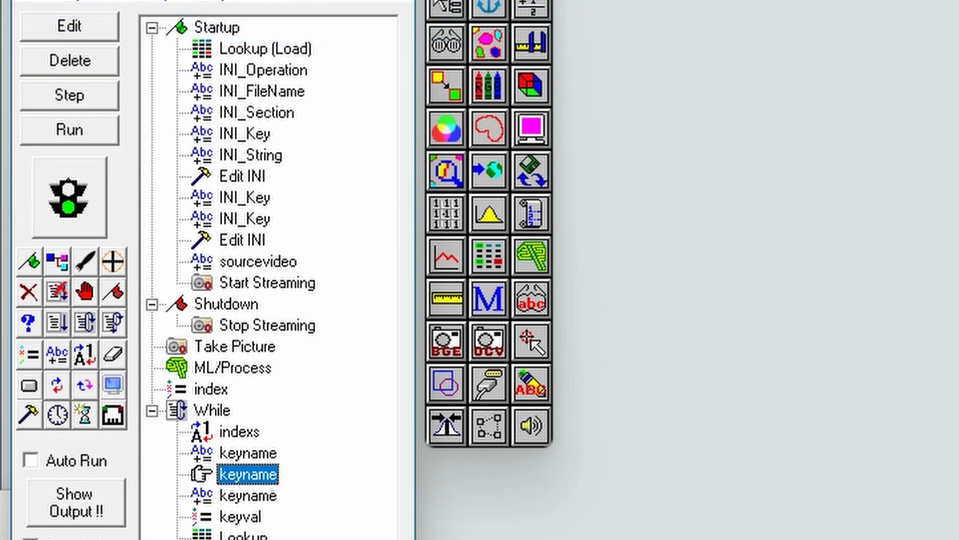
double_click(202, 495)
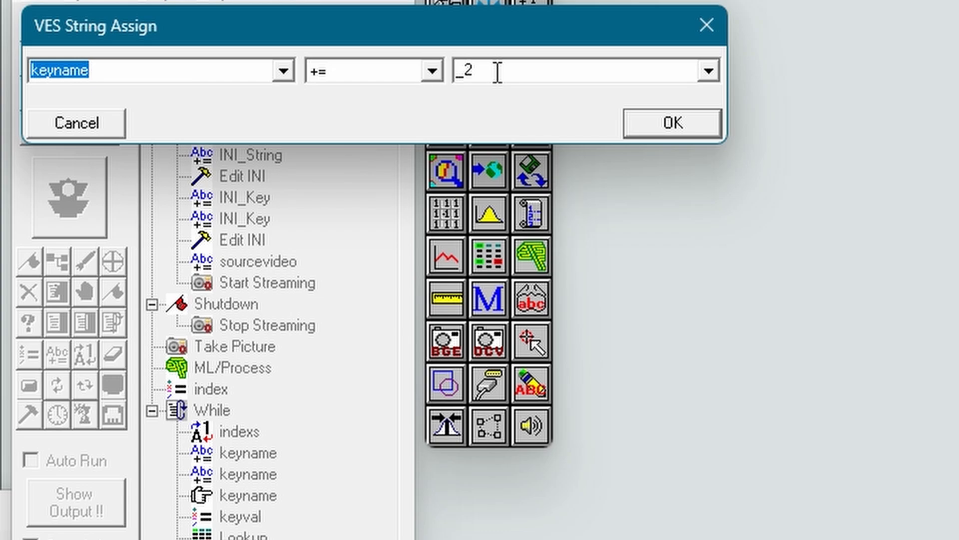
left_click(717, 24)
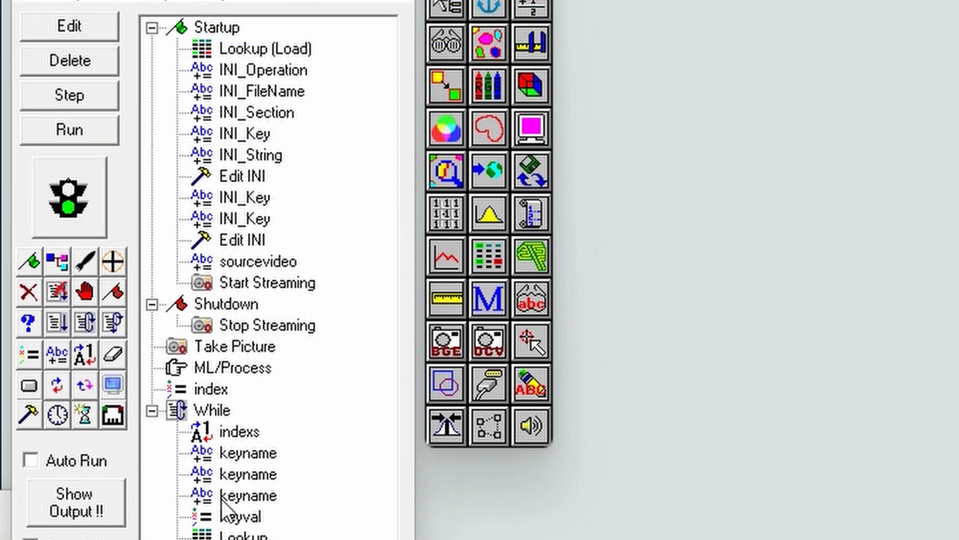
Step: Examine the keyval number assignment and its %keyname source in the While loop
left_click(201, 518)
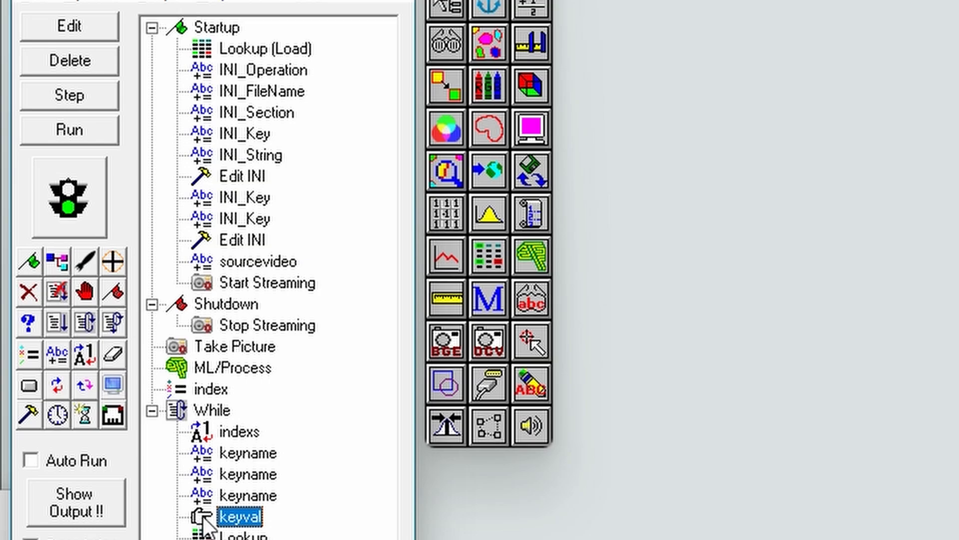
double_click(202, 519)
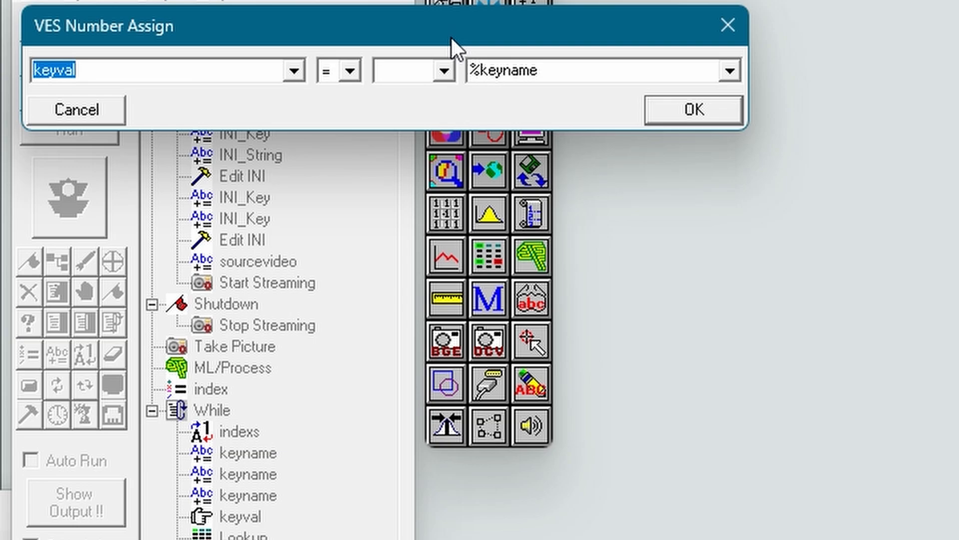
left_click(110, 66)
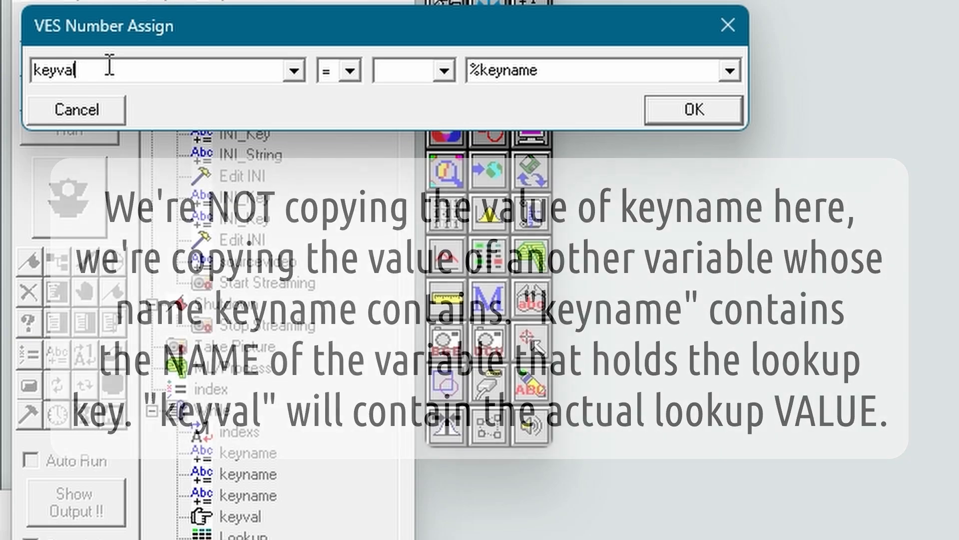
left_click(726, 25)
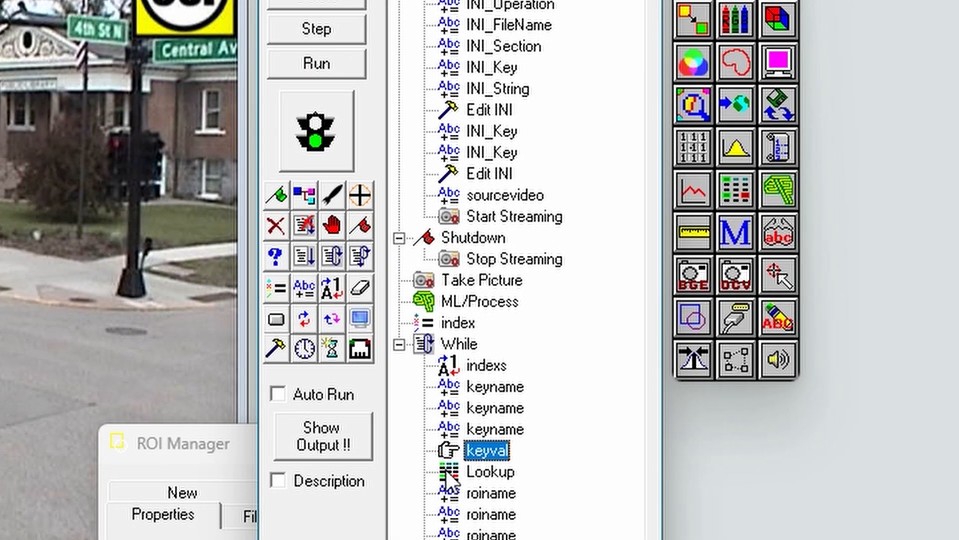
Step: Inspect the Lookup step and the value of thelabel in the Debug Window, and review the first two roiname string assignments
double_click(448, 471)
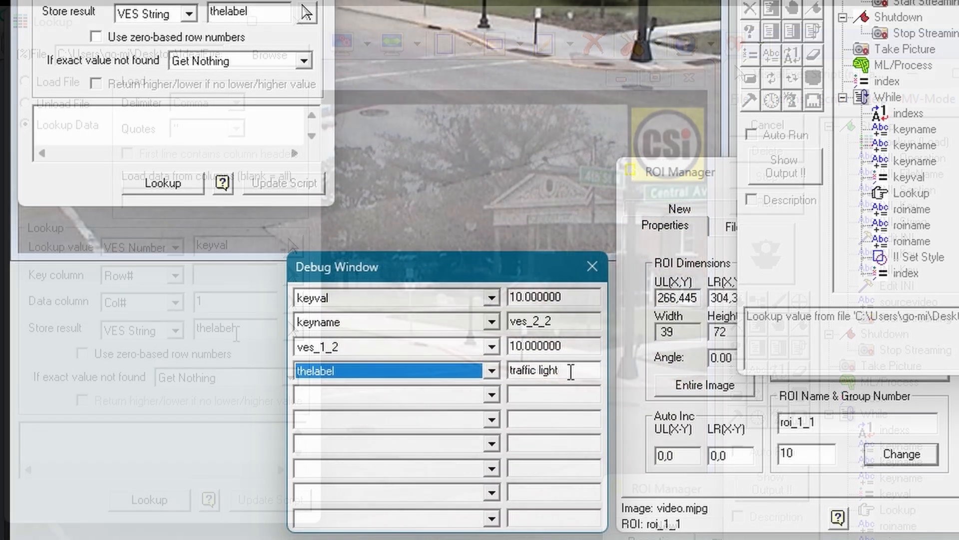
left_click_drag(574, 370, 501, 370)
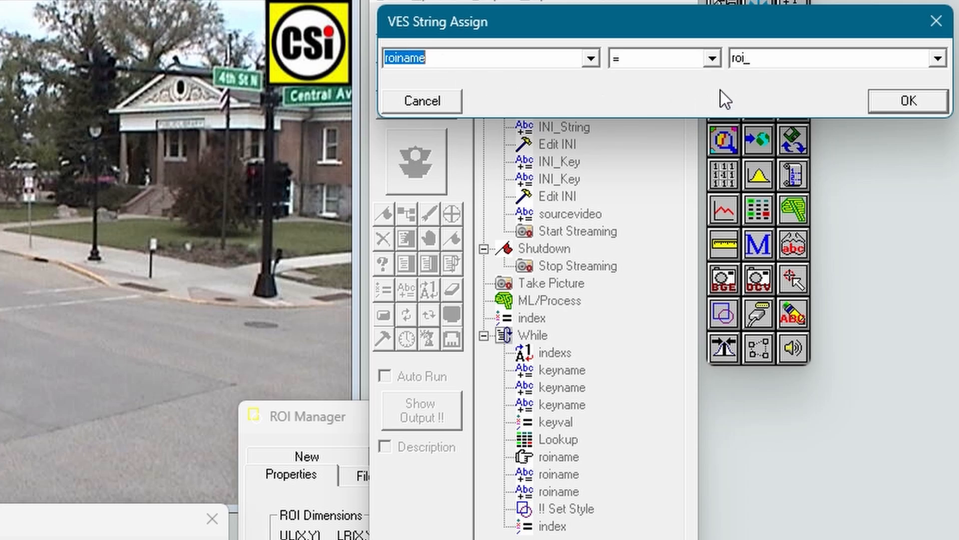
left_click(936, 20)
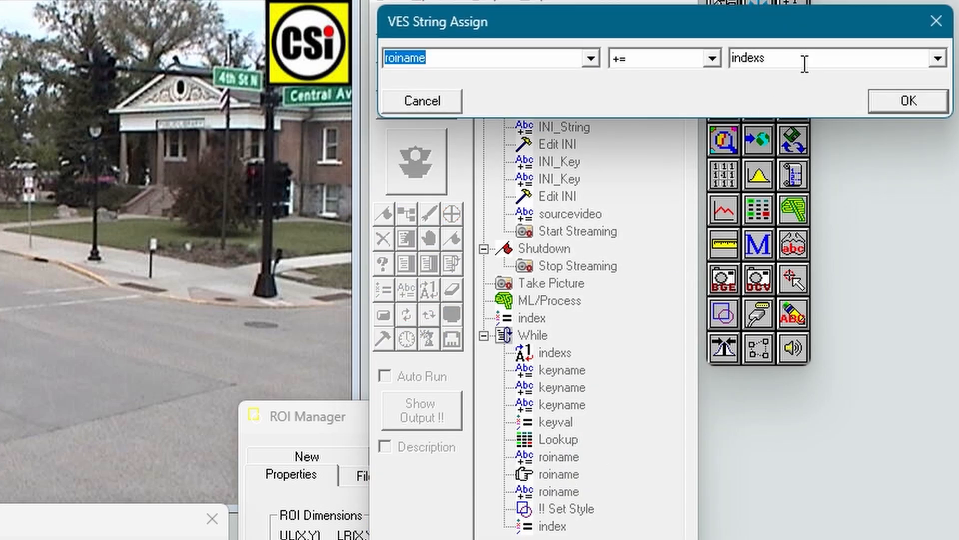
left_click(937, 22)
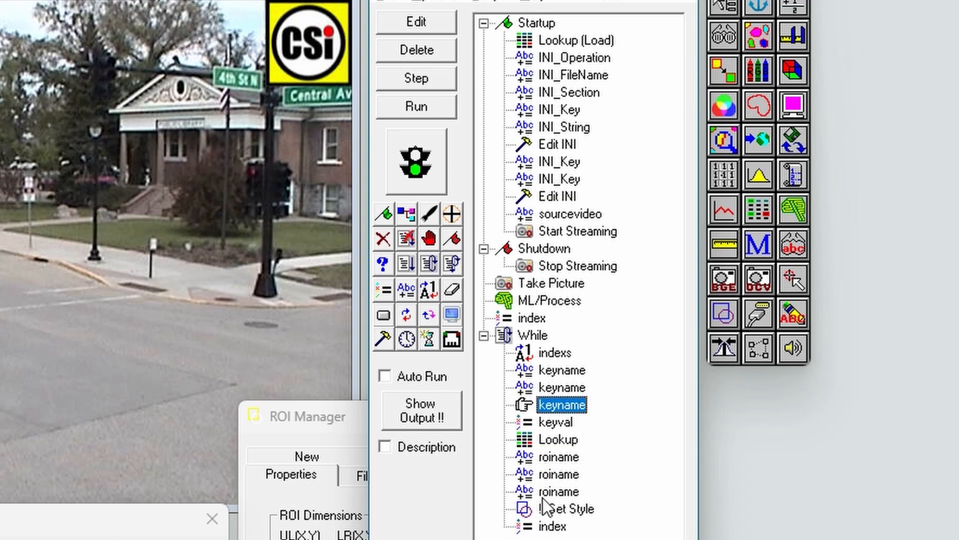
Step: Inspect the last roiname string assignment before the Set Style step in the While loop
left_click_drag(769, 58, 723, 58)
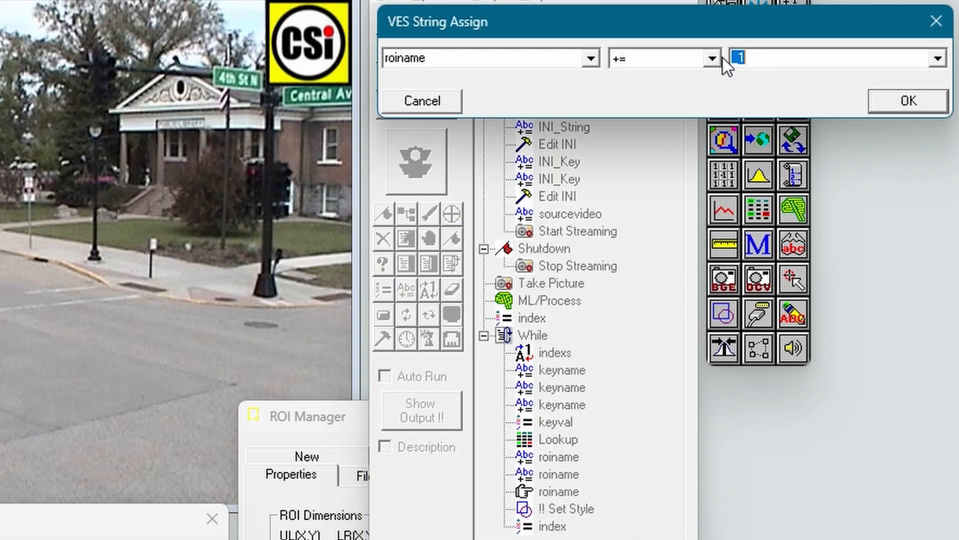
left_click(936, 21)
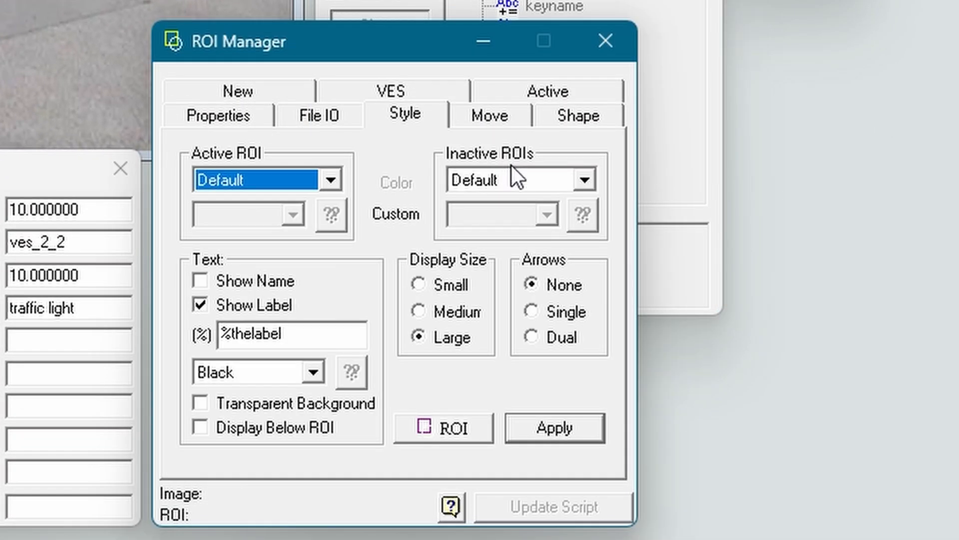
Step: Examine the Set Style step's label text and ROI selection by name, and open the index assignment at the end of the While loop
left_click_drag(301, 332, 323, 335)
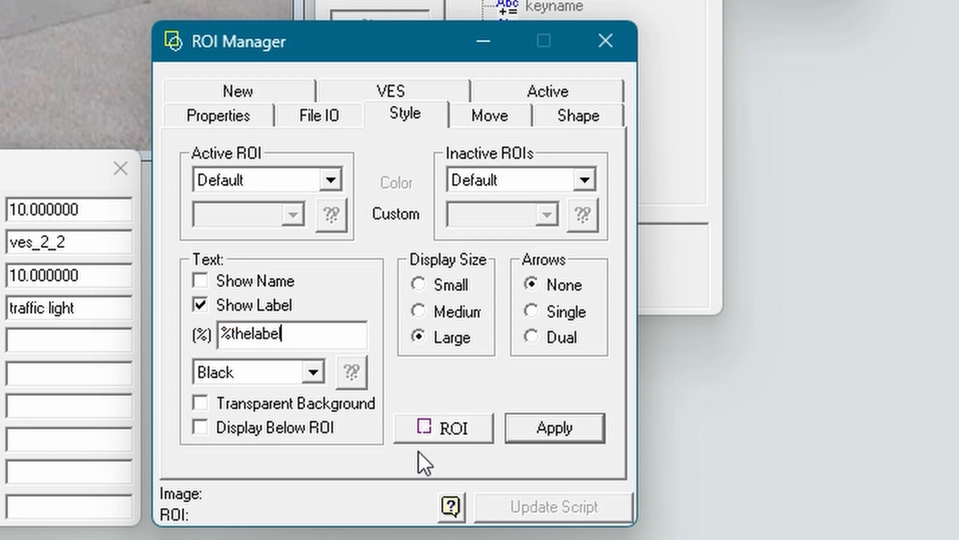
left_click(461, 433)
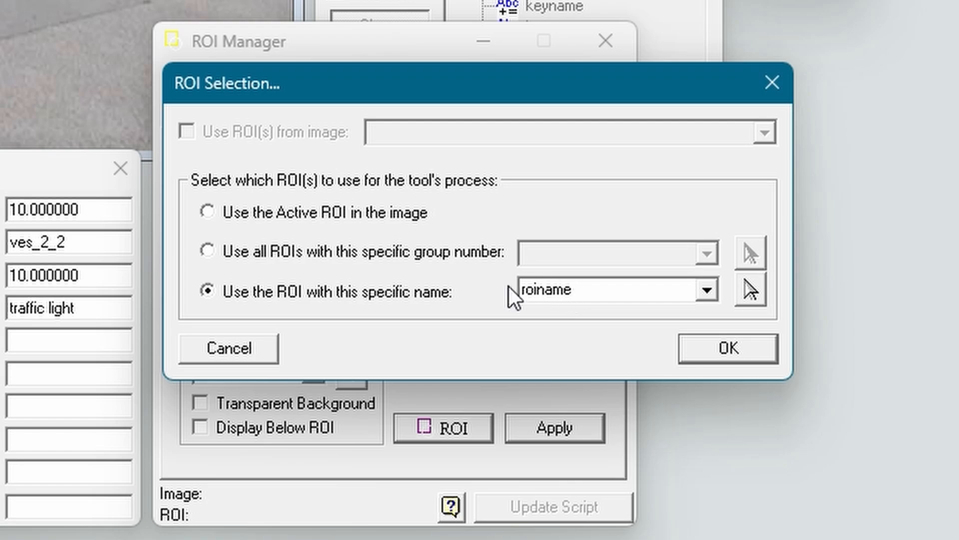
key("Return")
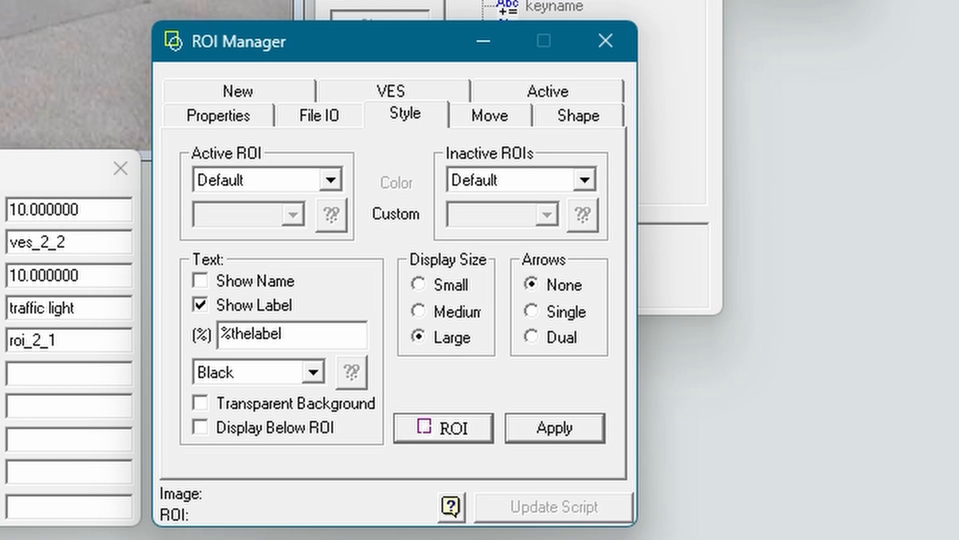
left_click(613, 50)
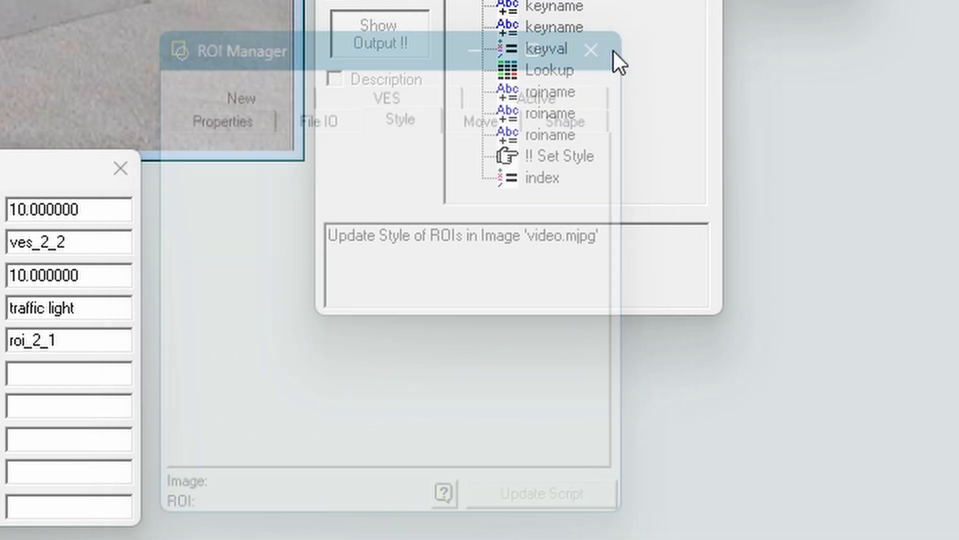
double_click(539, 178)
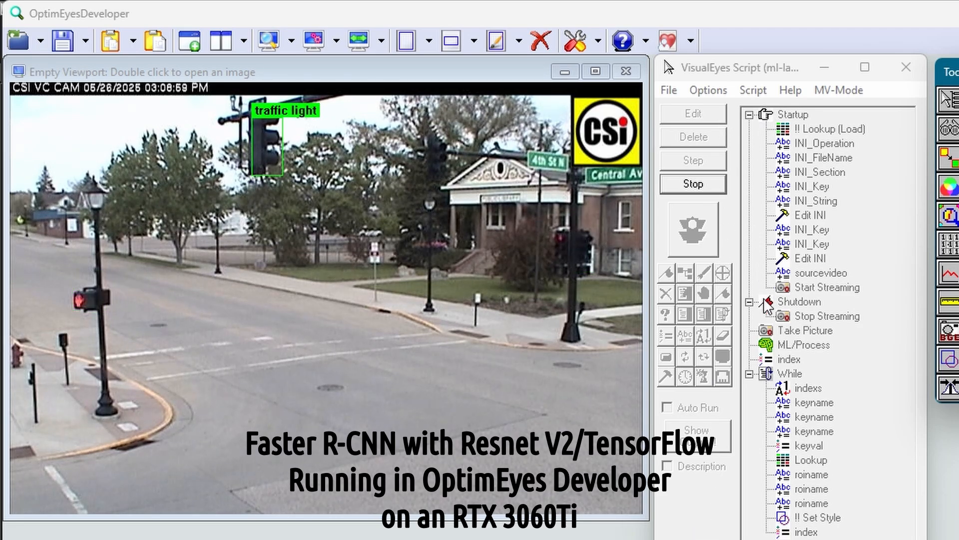
Step: Stop the running script, set UseSource to 5 in ml-labeled.ini in Notepad++, and run the script again in OptimEyes Developer
left_click(702, 189)
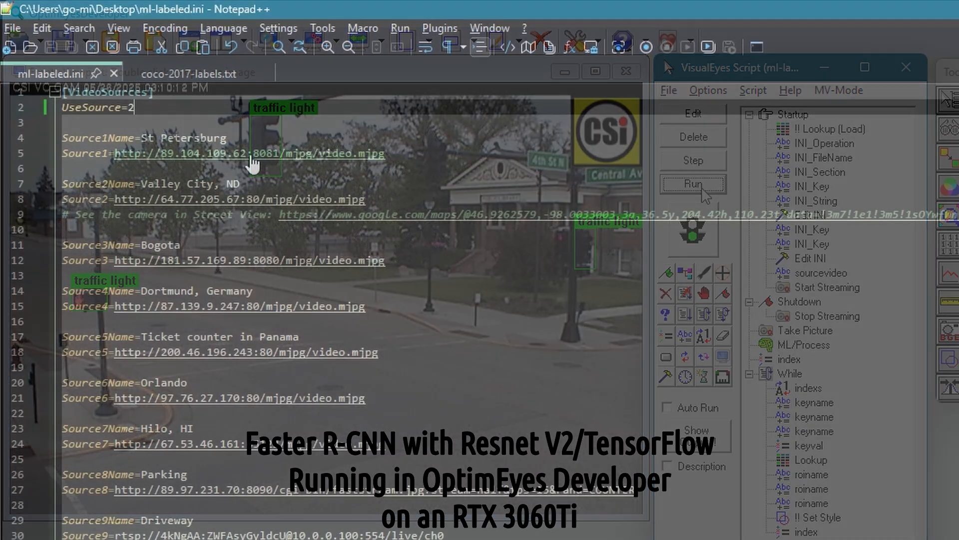
key("BackSpace")
type("5")
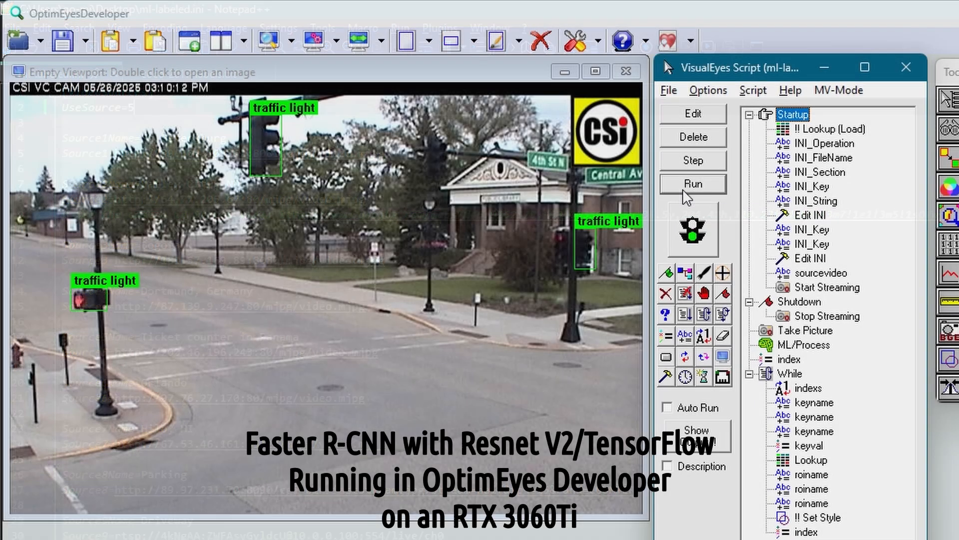
left_click(690, 183)
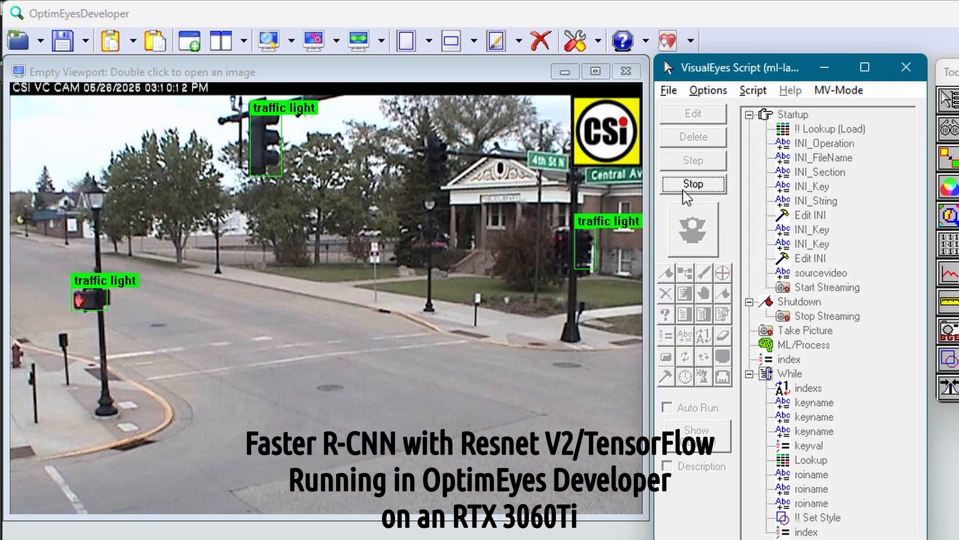